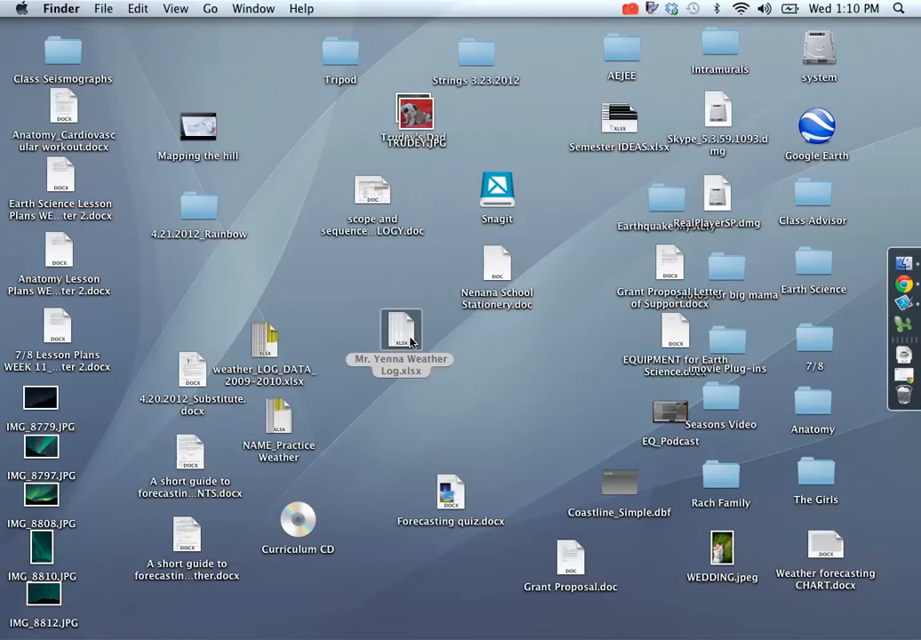
- Open the weather log workbook from the desktop, widen its window and move it so the data columns are visible
double_click(402, 336)
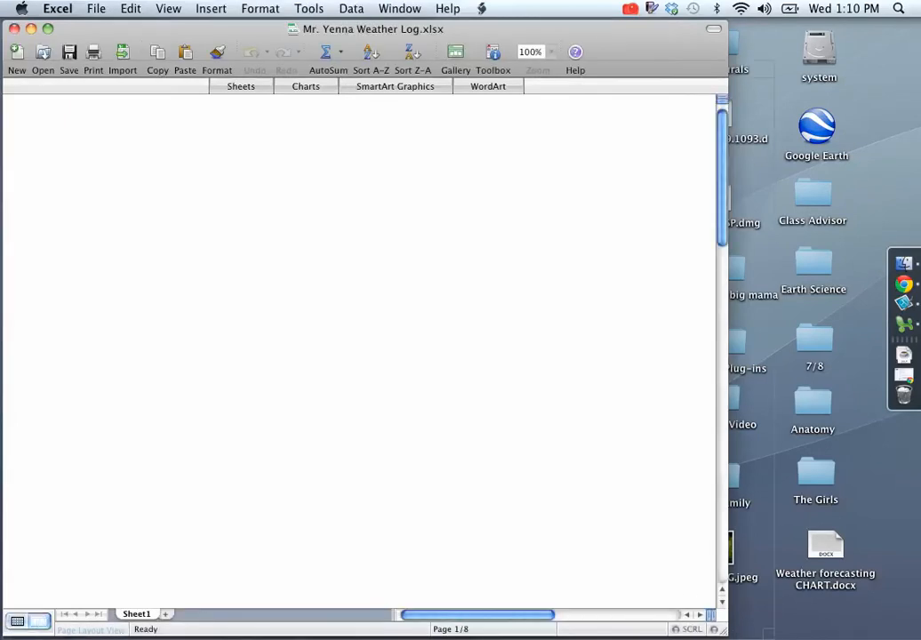
drag(725, 629, 826, 633)
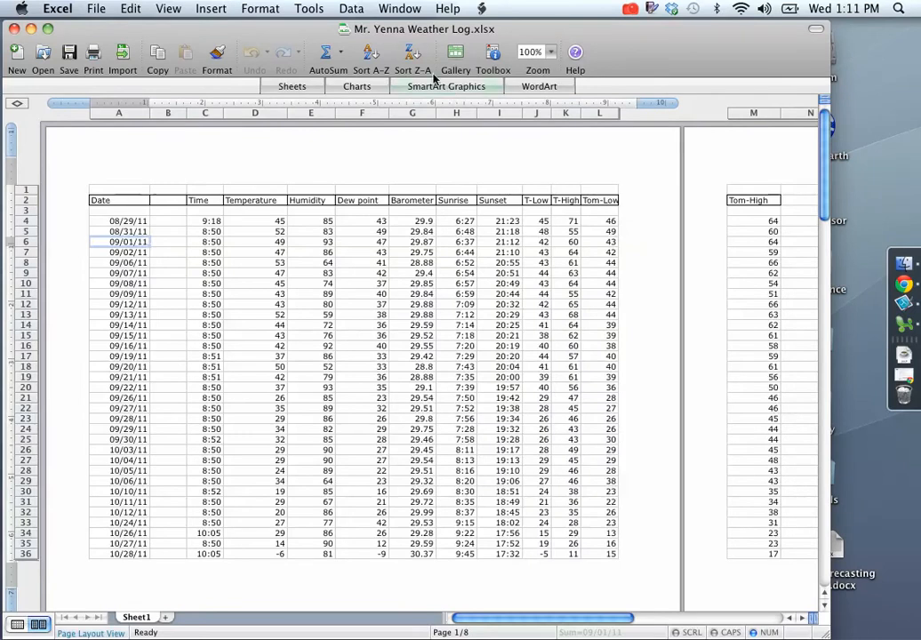
drag(416, 29, 481, 16)
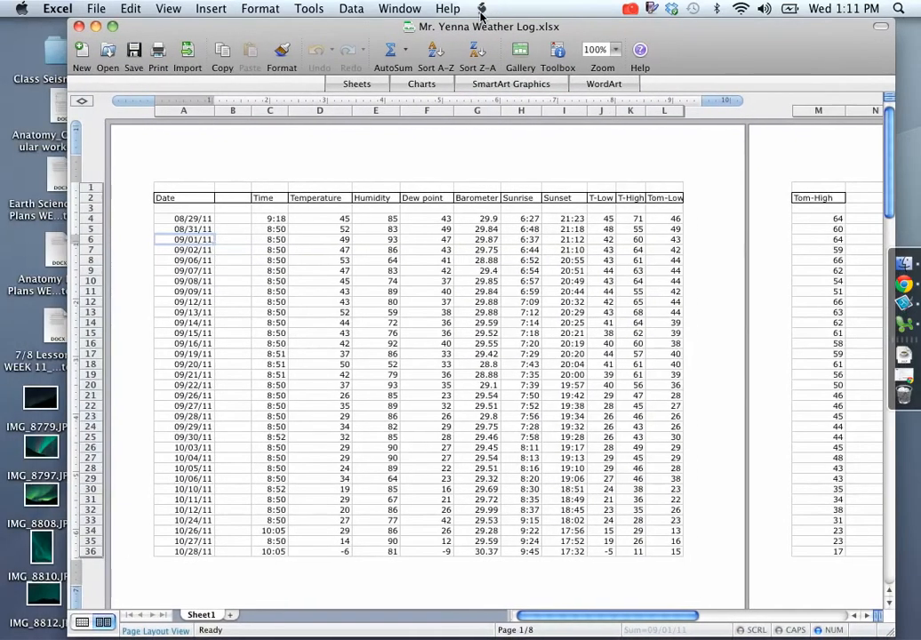
- Go over the column headings in row 2 from Date to Tom-Low and the blank row beneath them
click(165, 198)
drag(200, 203, 667, 197)
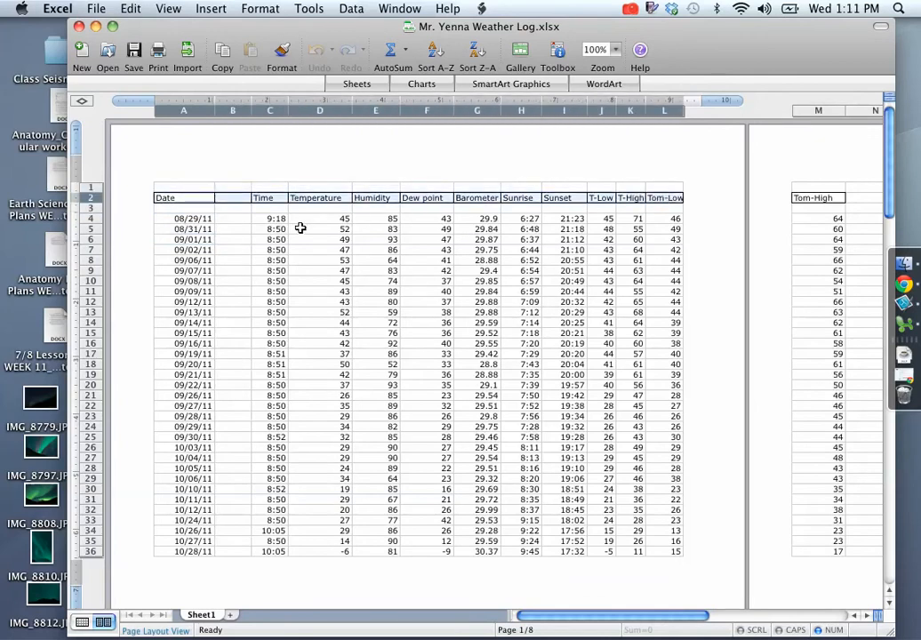
click(268, 210)
click(191, 208)
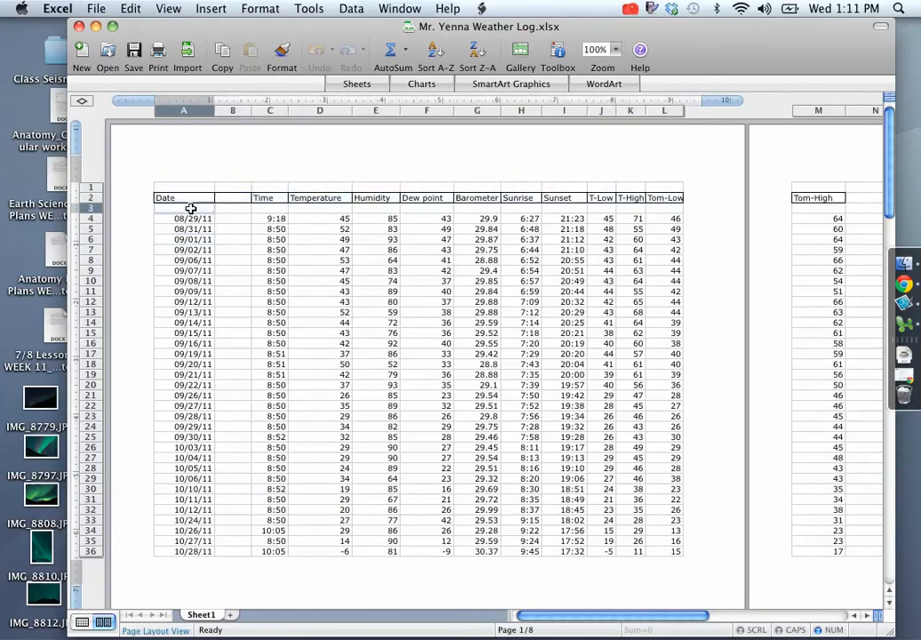
- Try adding units in row 3: °F under Temperature, % under Humidity and °F under Dew point
click(301, 208)
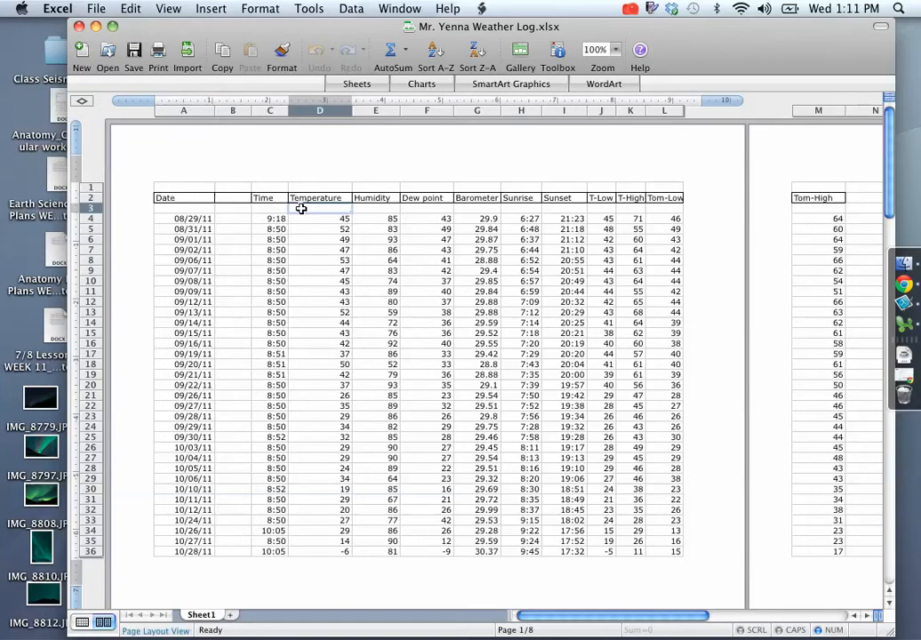
text(°F)
key(Tab)
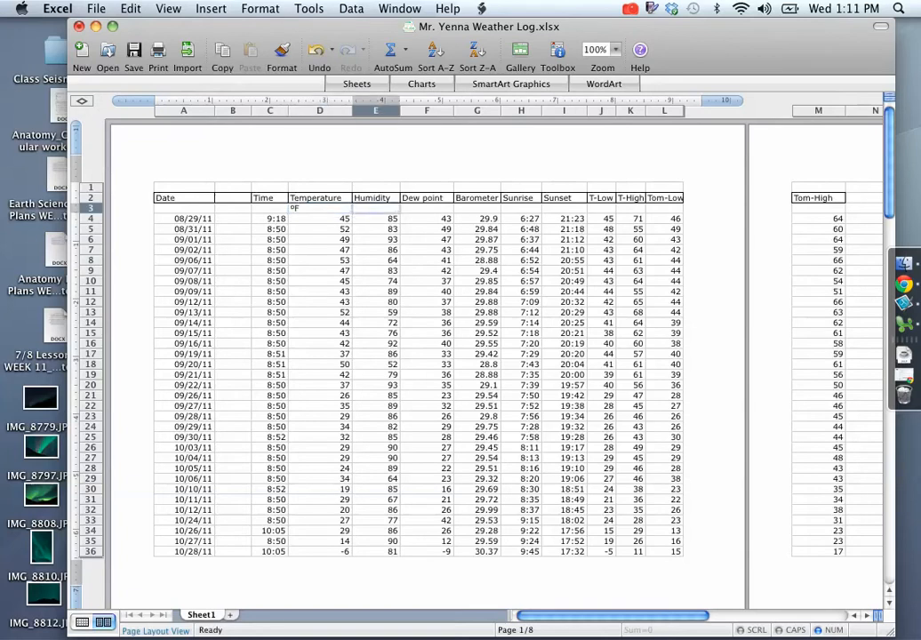
text(%)
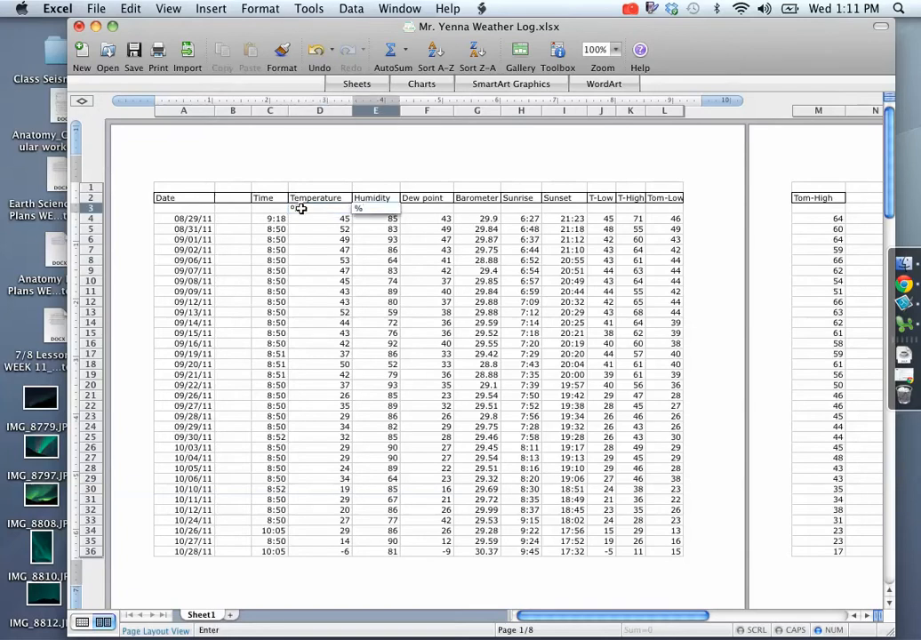
key(Tab)
text(°)
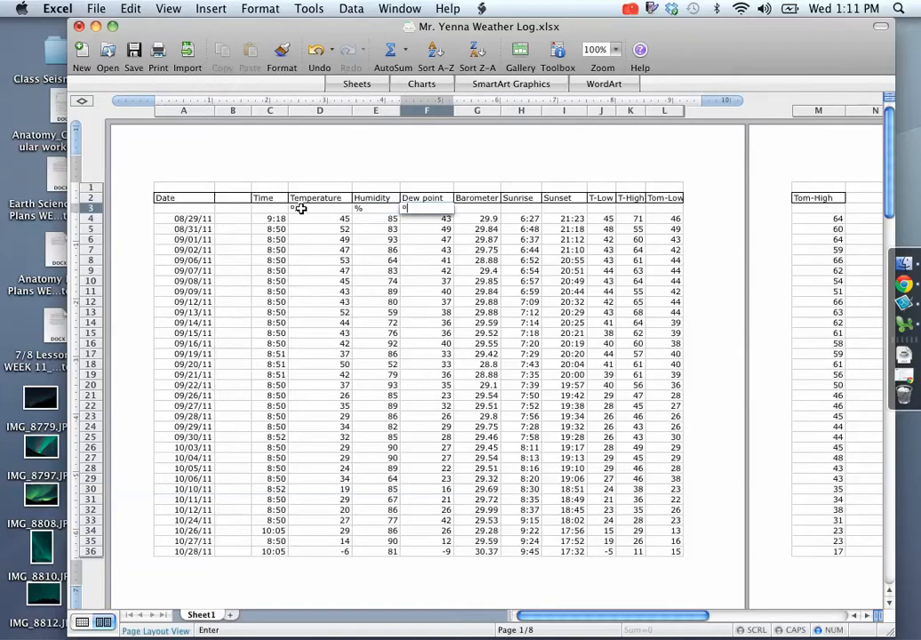
click(304, 228)
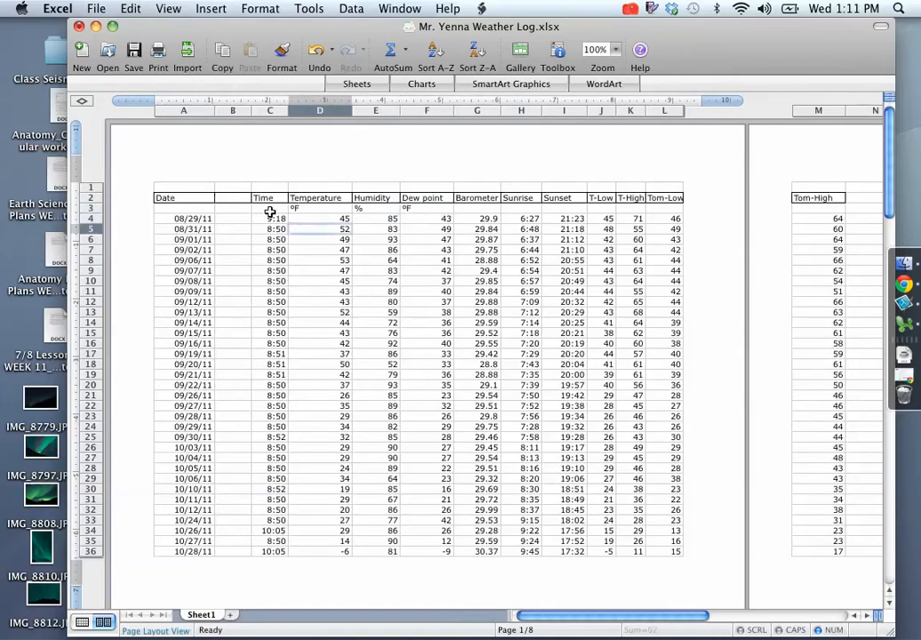
- Clear the unit entries in row 3 under Temperature, Humidity and Dew point
click(304, 209)
key(BackSpace)
key(Tab)
key(BackSpace)
key(Tab)
key(BackSpace)
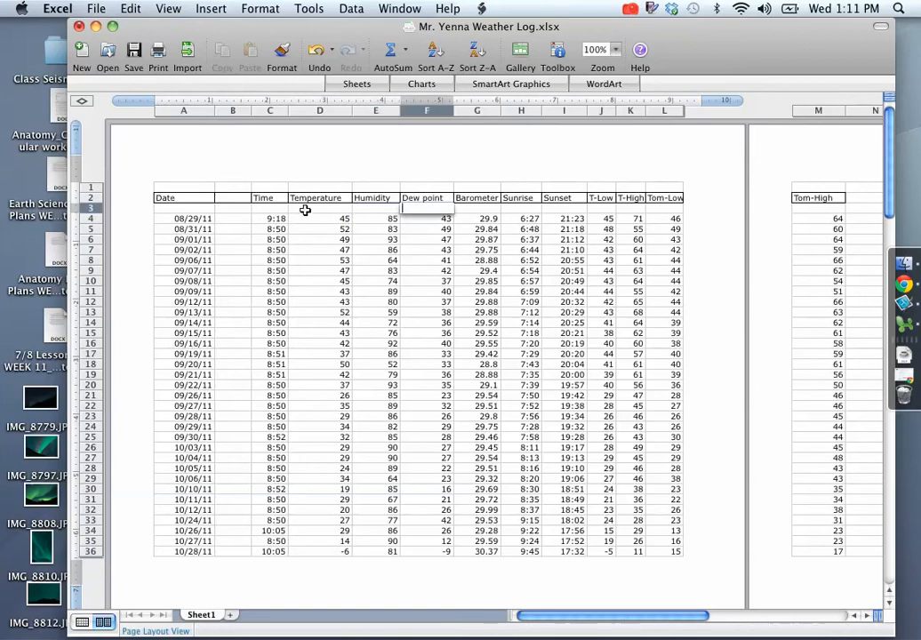
click(306, 221)
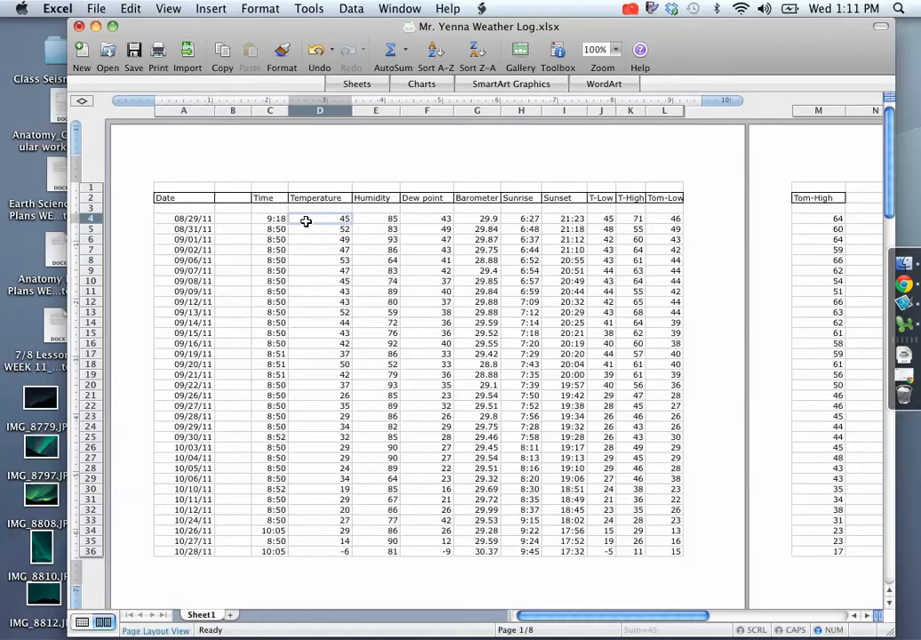
- Insert a line chart with markers from the Date, T-Low and T-High columns (A, J and K)
click(184, 110)
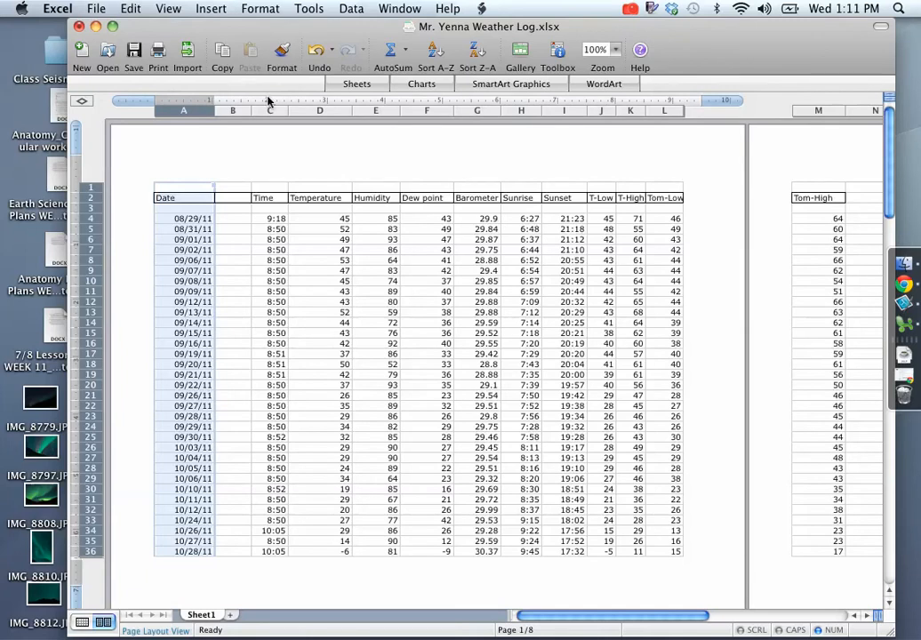
click(602, 110)
shift+click(627, 110)
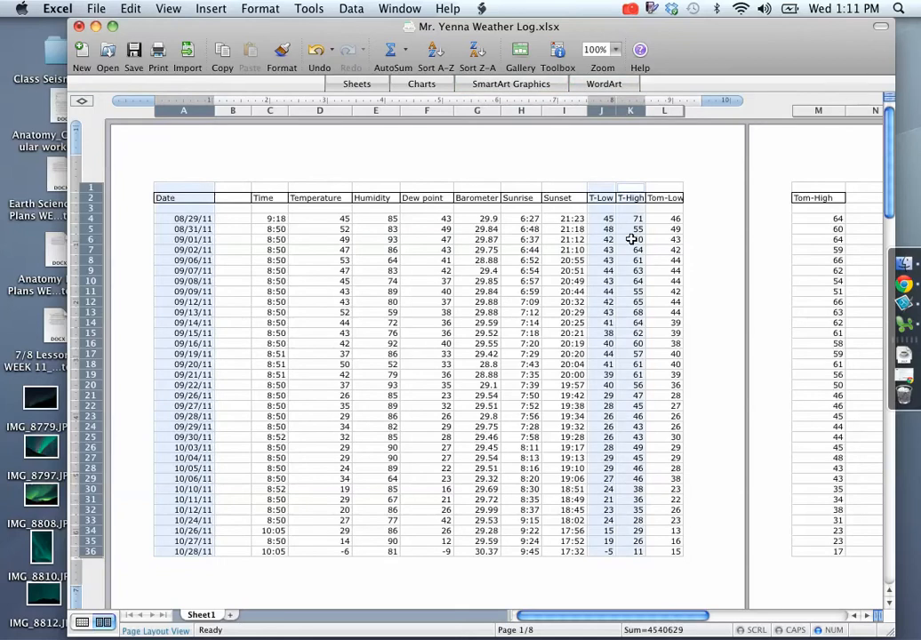
click(421, 84)
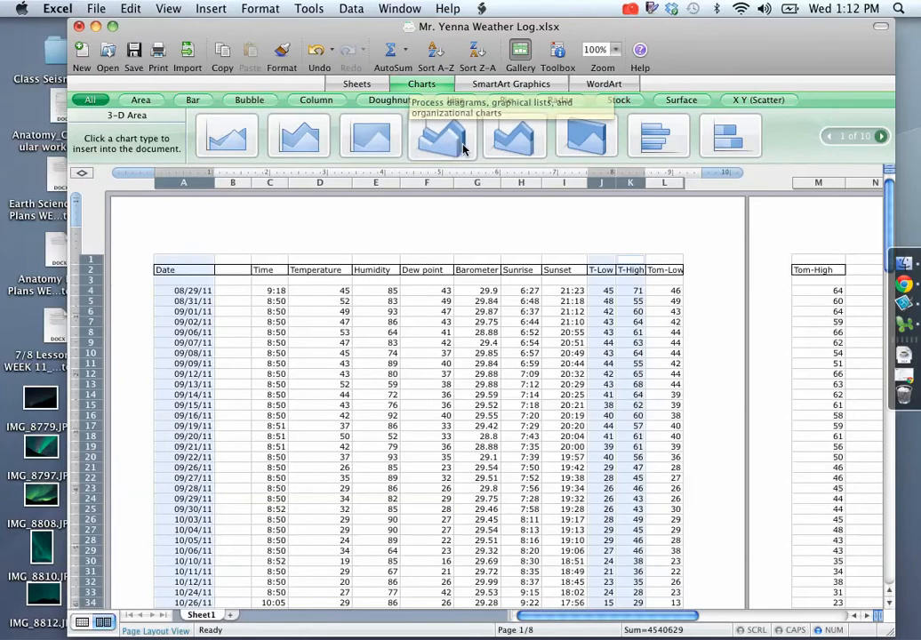
click(456, 101)
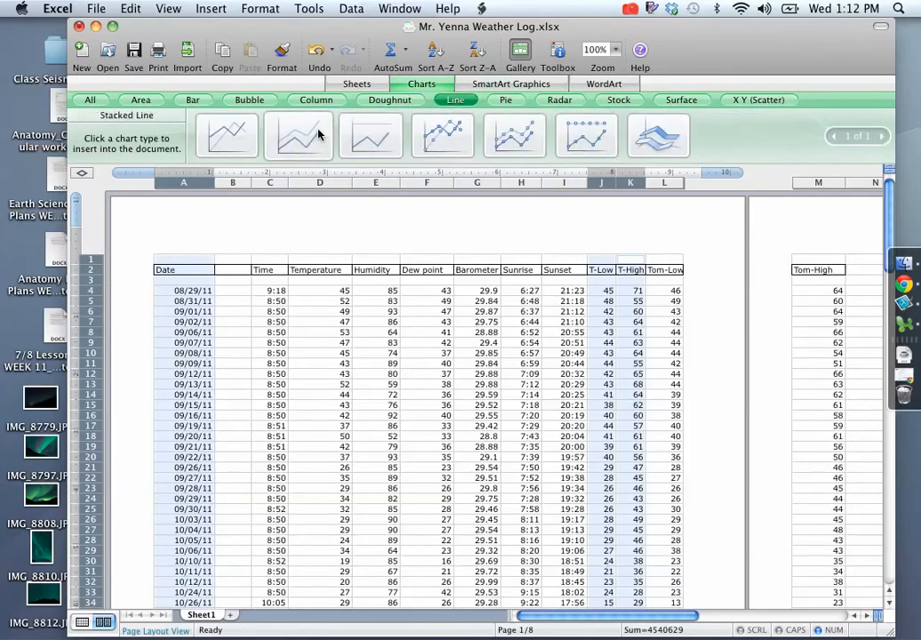
click(450, 145)
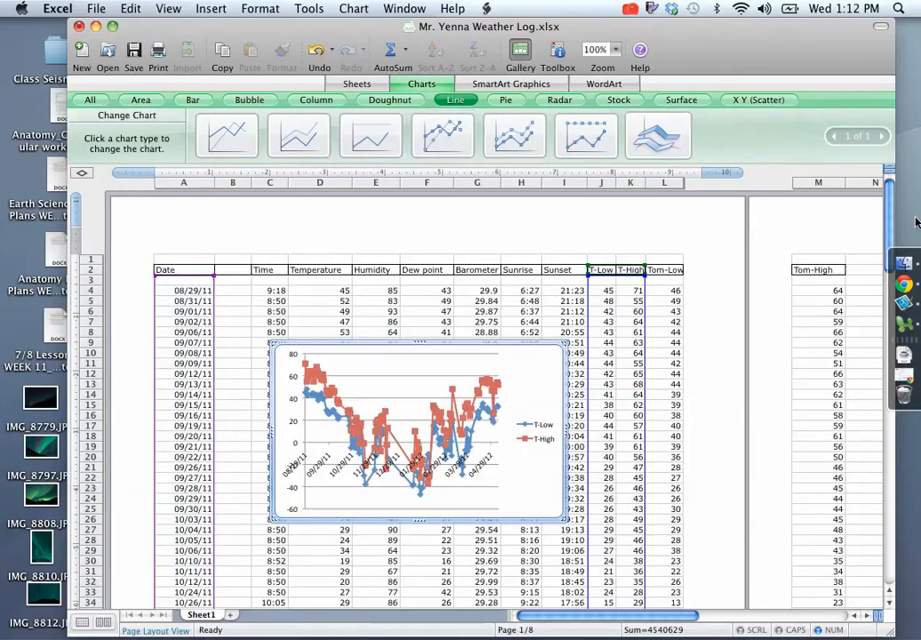
- Enlarge the chart from both corners so it spans about columns A to L and rows 7 to 32
scroll(721, 188, down, 4)
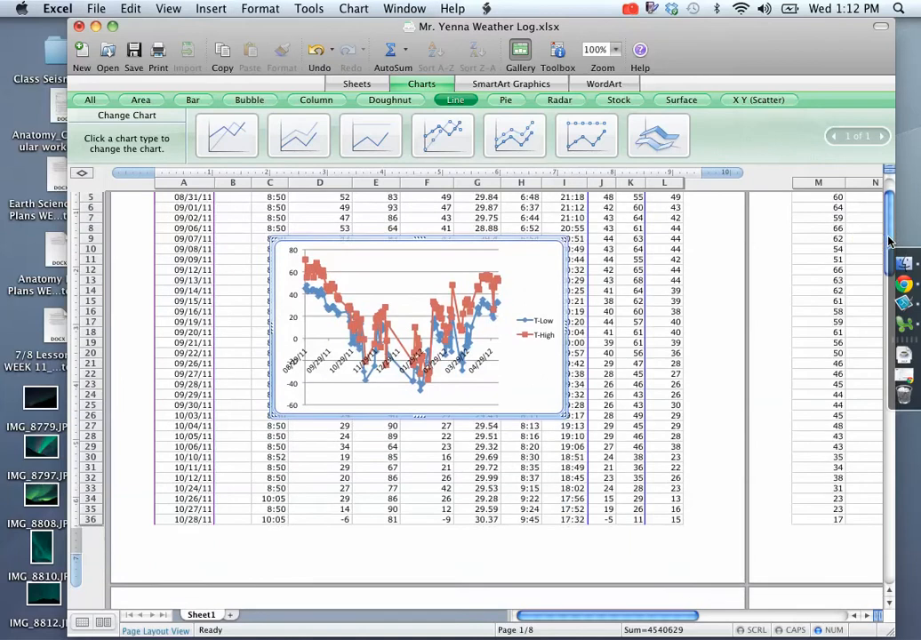
drag(269, 252, 190, 215)
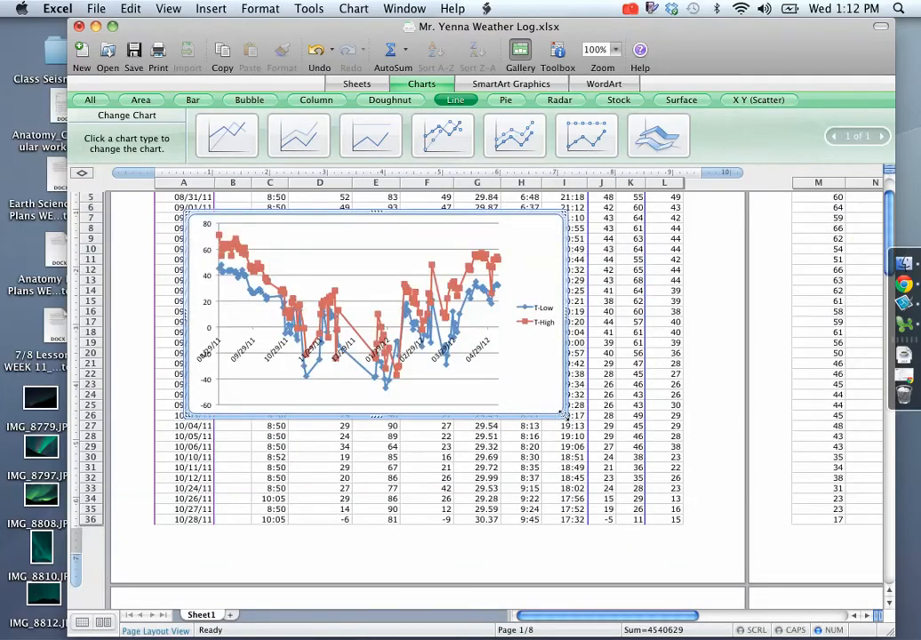
drag(563, 420, 662, 487)
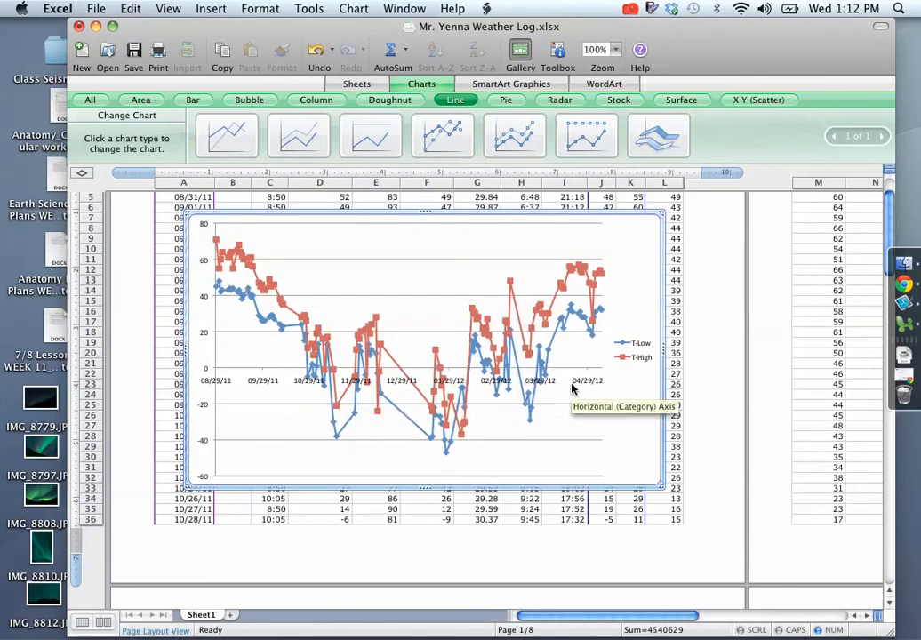
- Make the horizontal axis cross the vertical axis at -60 and stretch the chart down to about row 35
double_click(204, 338)
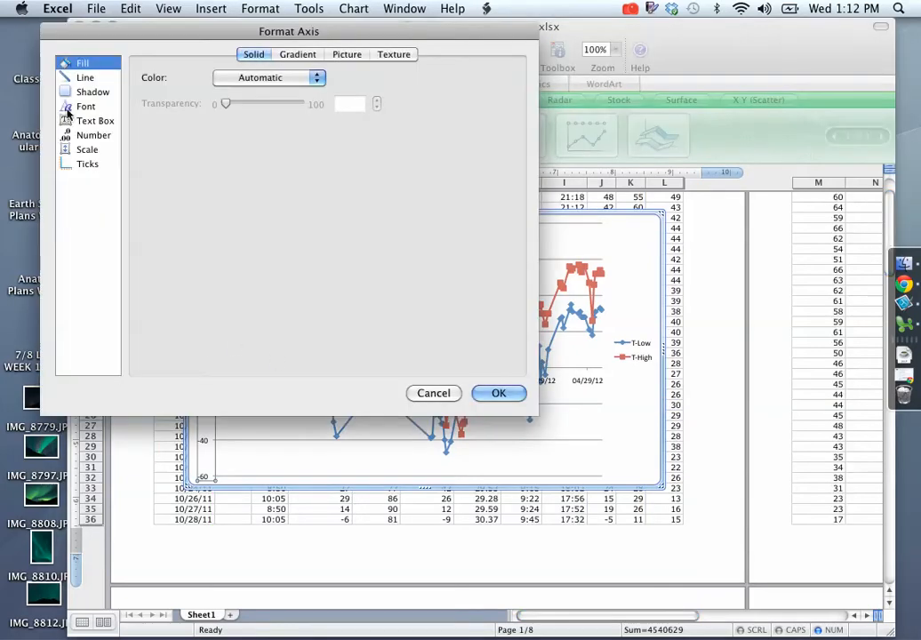
click(83, 150)
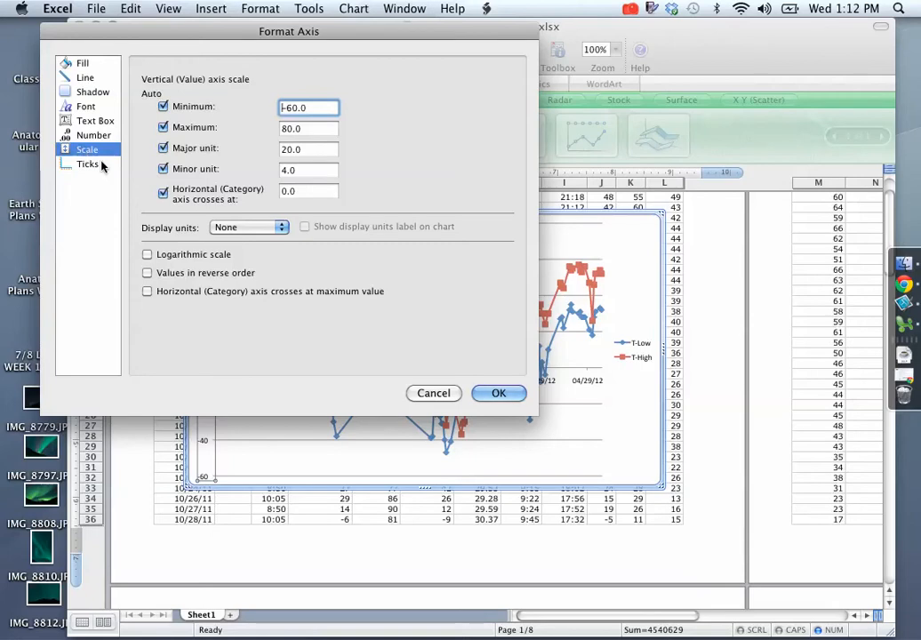
click(162, 194)
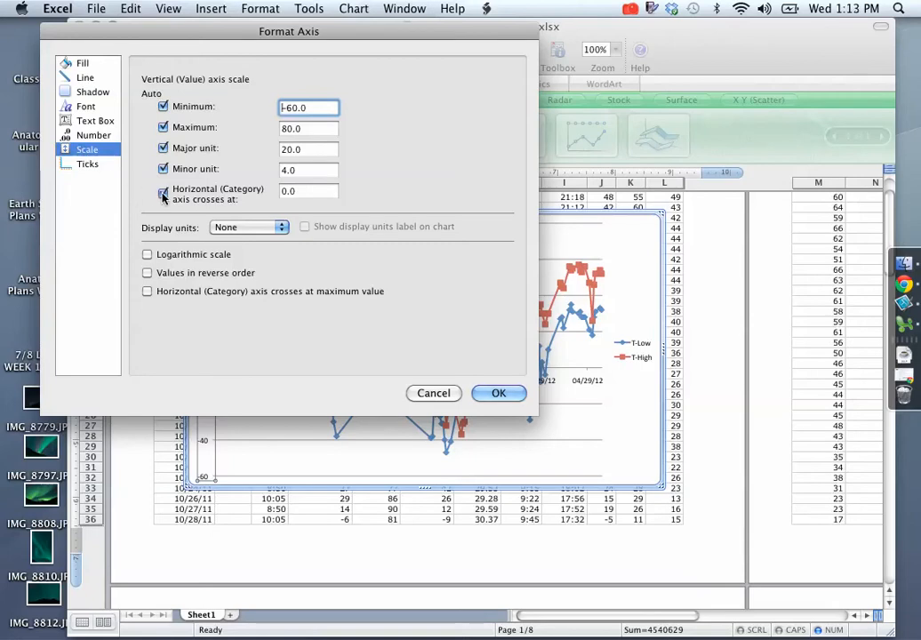
click(281, 194)
text(-6)
key(Return)
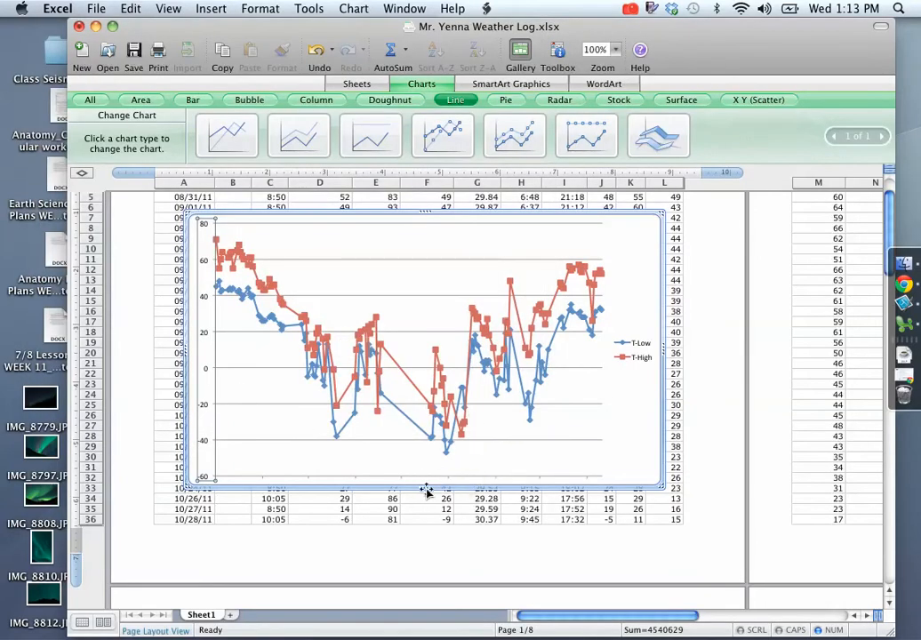
drag(425, 484, 425, 508)
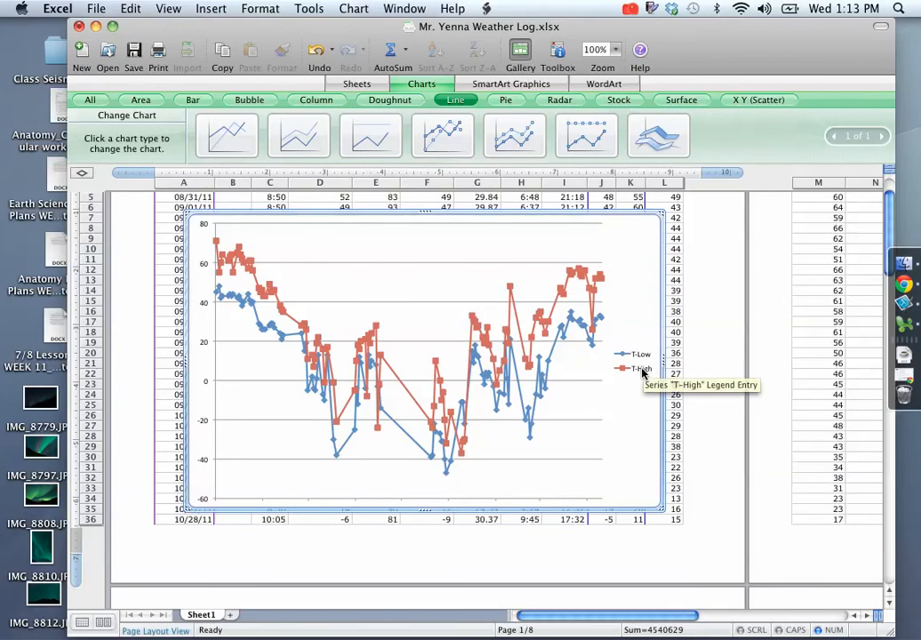
- Open the vertical axis scale settings and move the dialog aside to uncover the chart's axis
double_click(202, 425)
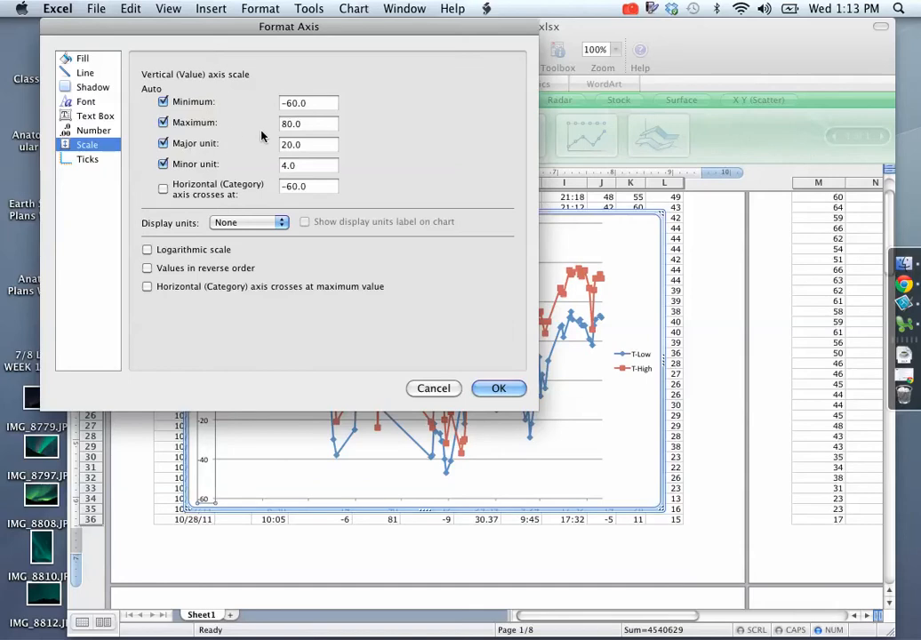
click(306, 144)
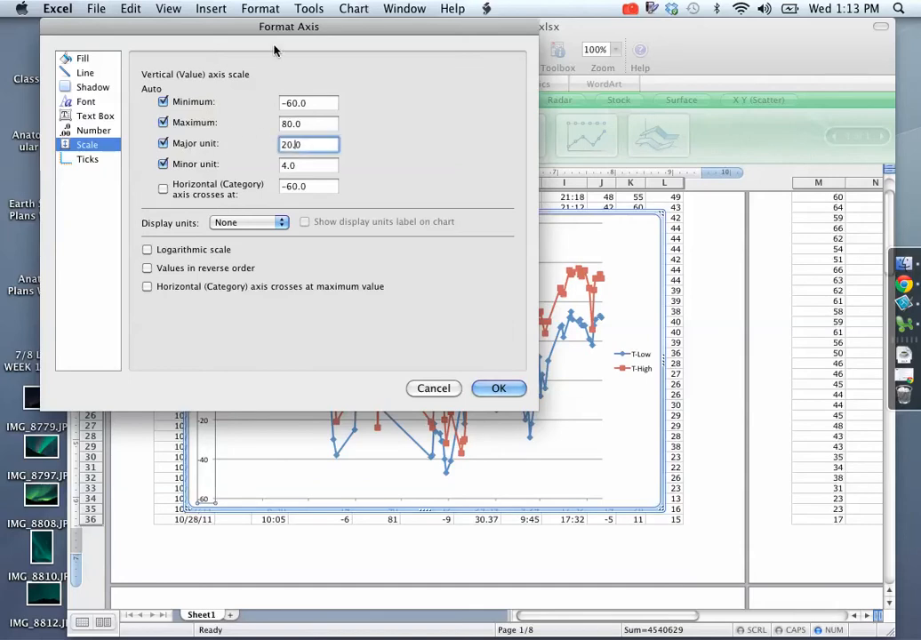
drag(221, 24, 657, 7)
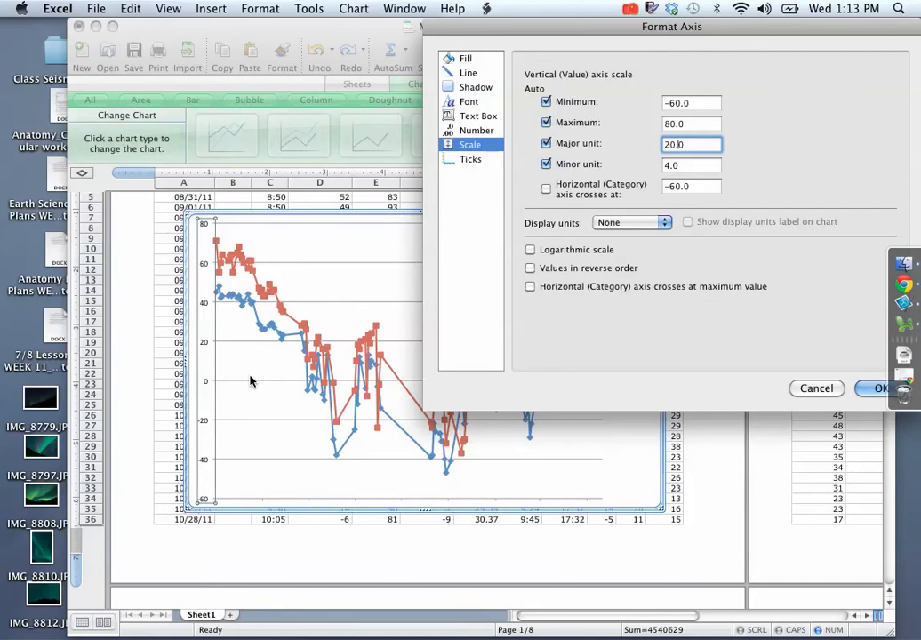
- Try a major unit of 5 for the chart's vertical axis
key(Left)
key(Right)
key(BackSpace)
key(BackSpace)
text(5)
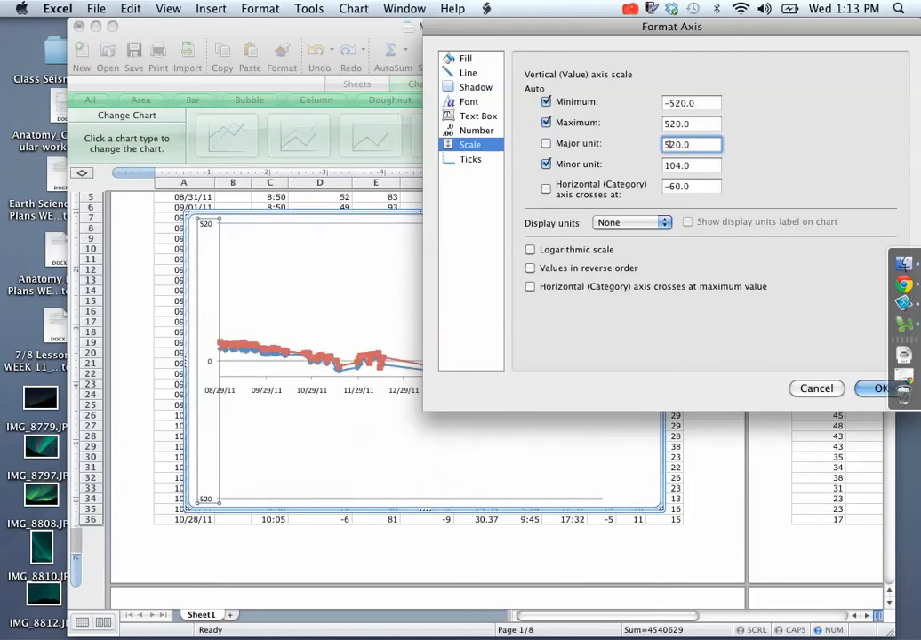
key(Delete)
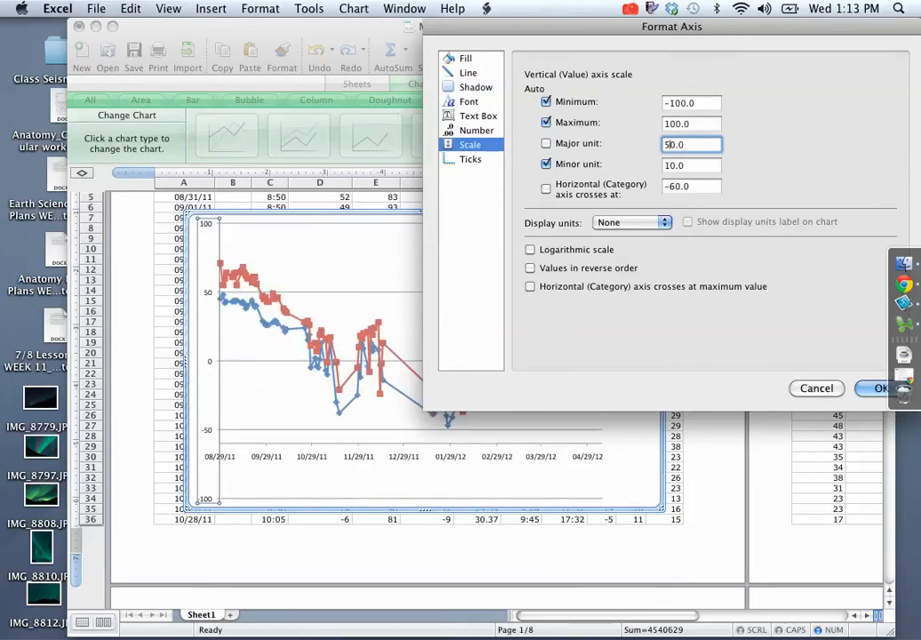
key(Delete)
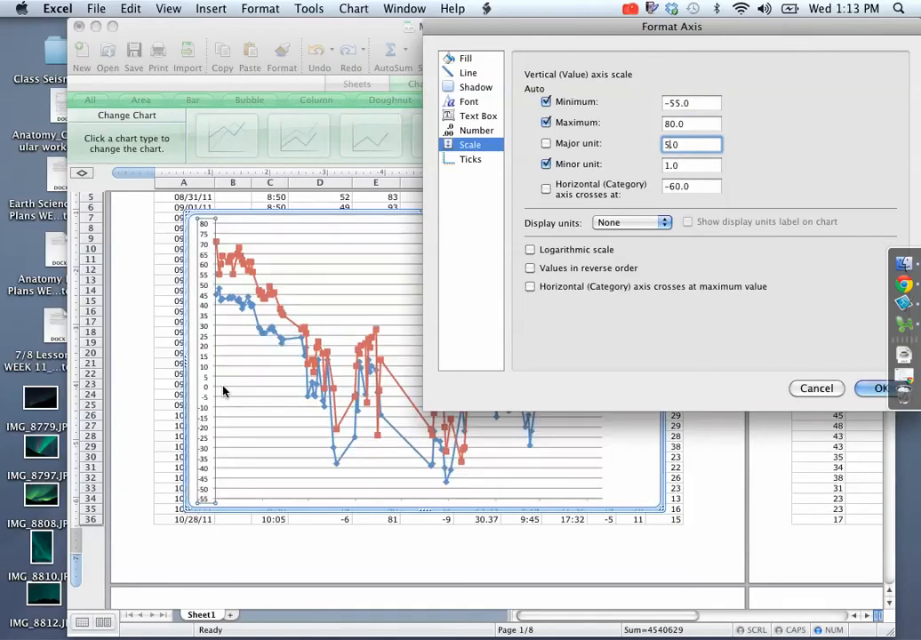
- Set the vertical axis major unit to 3 and apply the axis formatting
double_click(665, 144)
text(2)
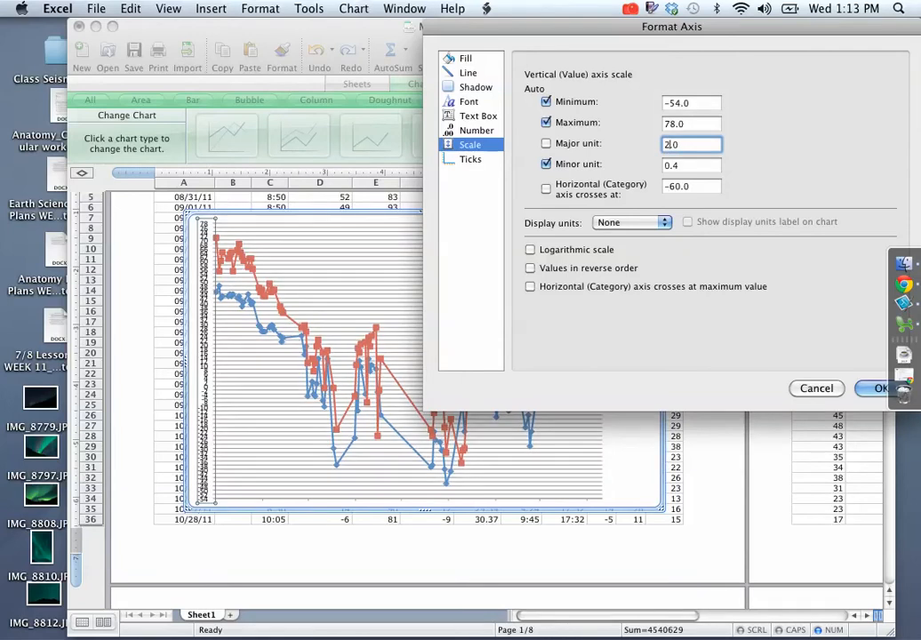
text(3)
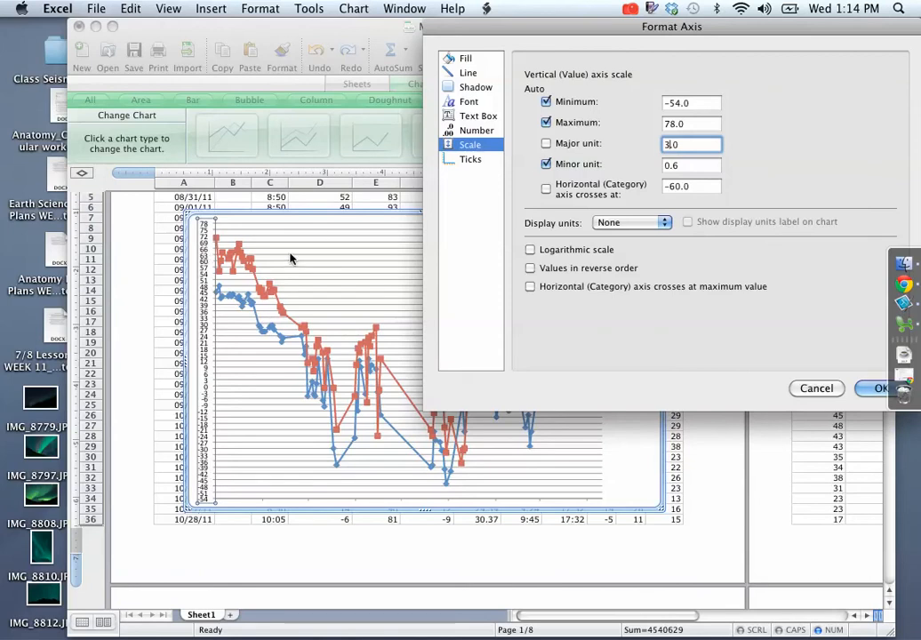
click(879, 387)
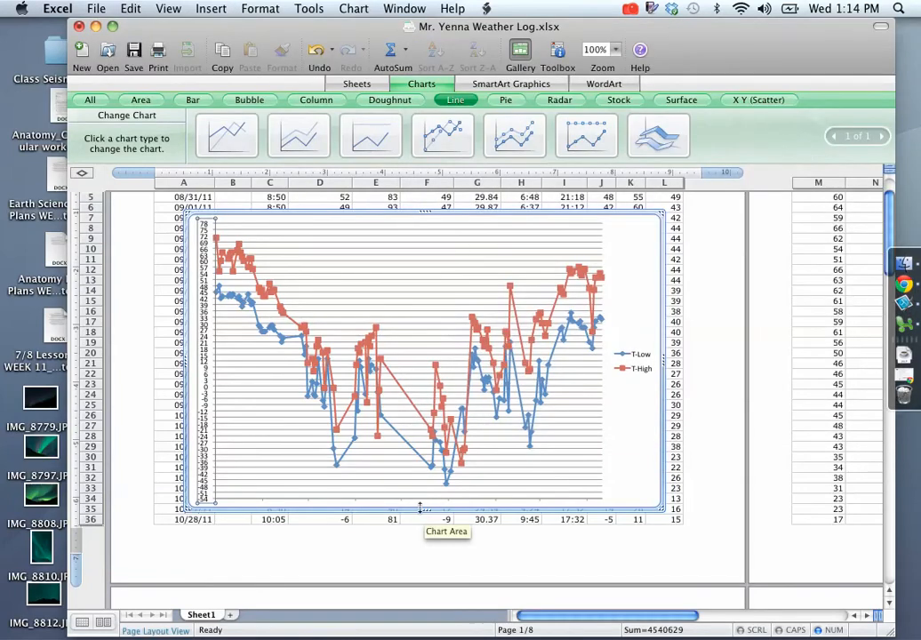
click(421, 499)
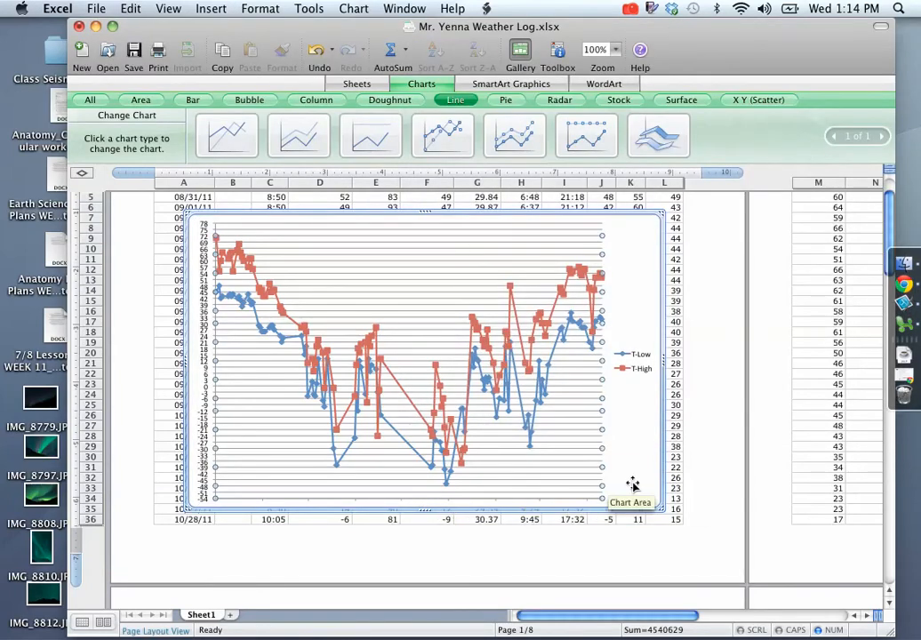
- Shorten the chart's plot area to about row 29 and format the horizontal axis dates as 3/14/01, unlinked from the source
click(515, 483)
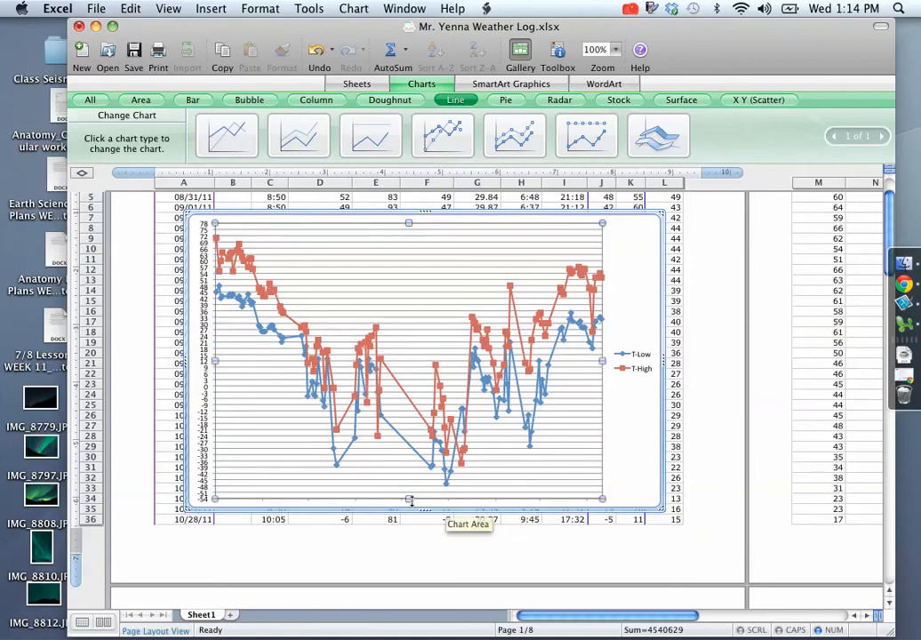
drag(419, 440, 407, 453)
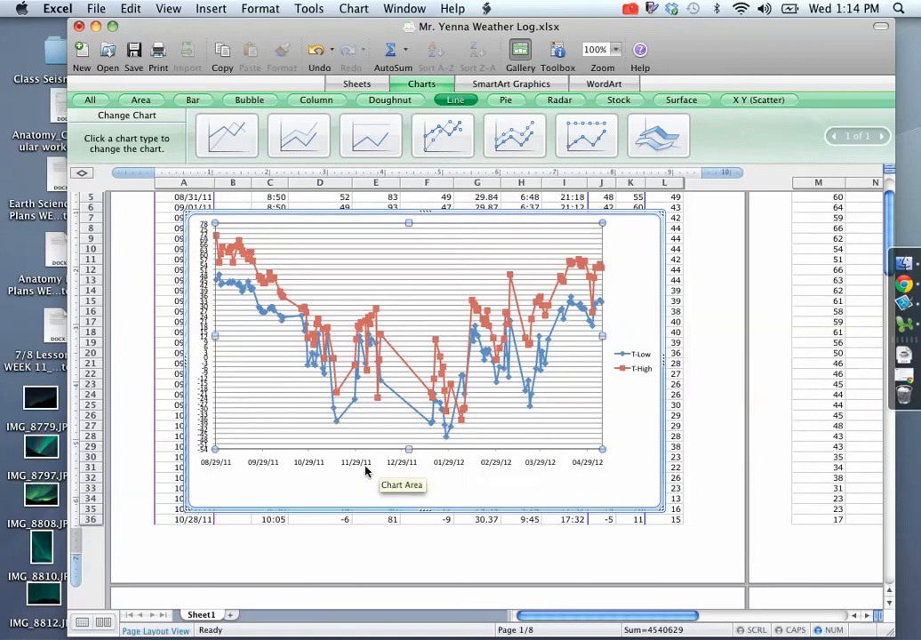
double_click(345, 470)
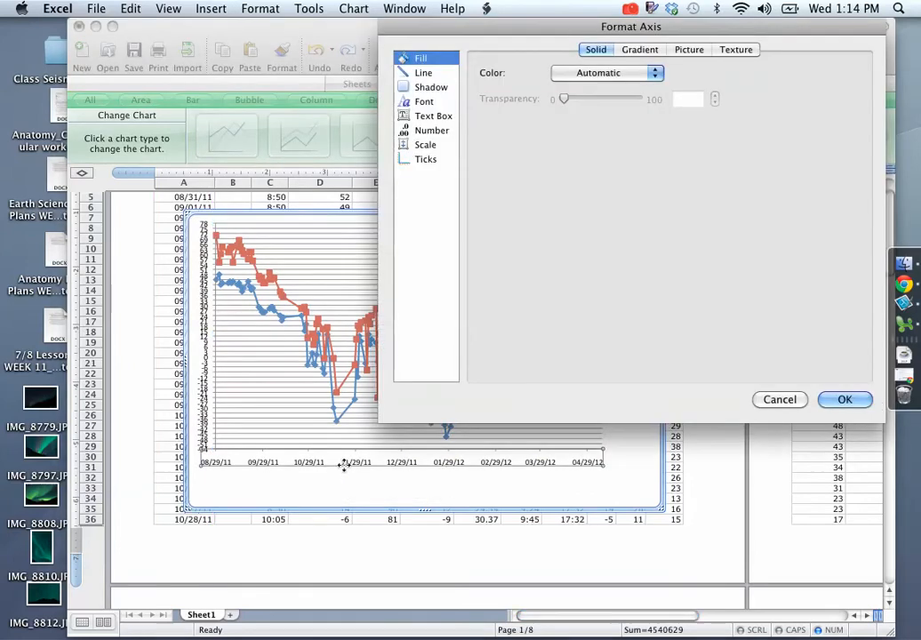
click(423, 133)
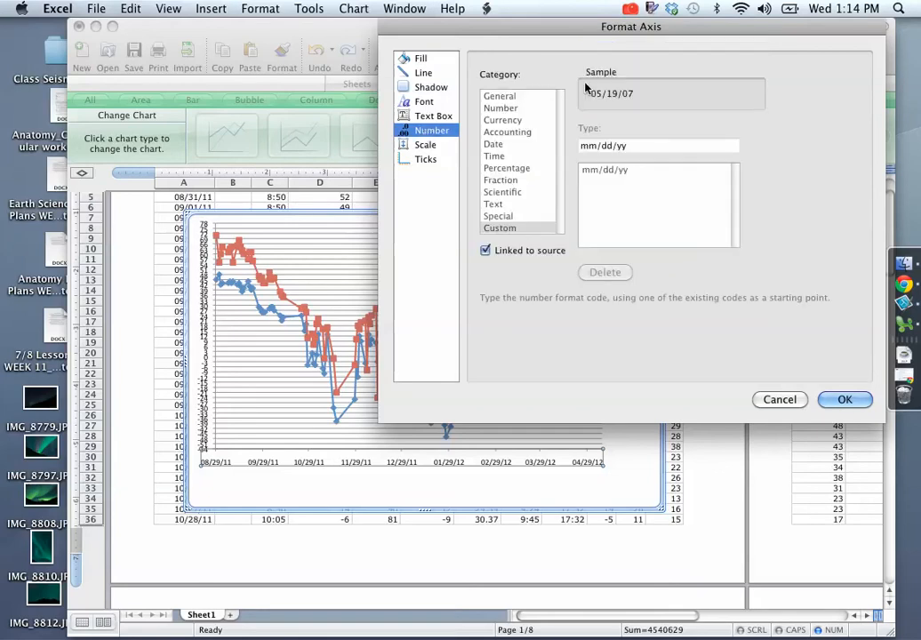
click(484, 253)
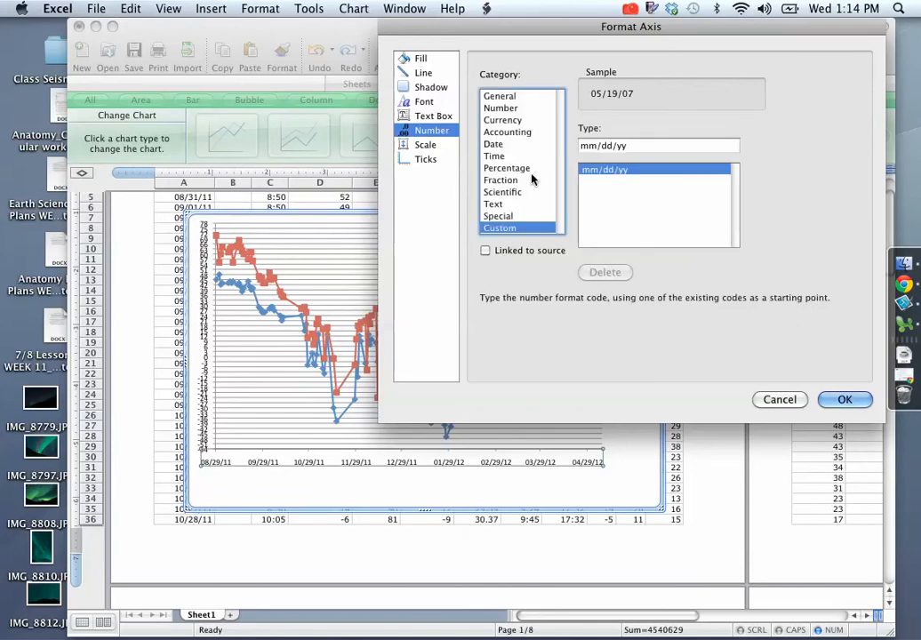
click(494, 145)
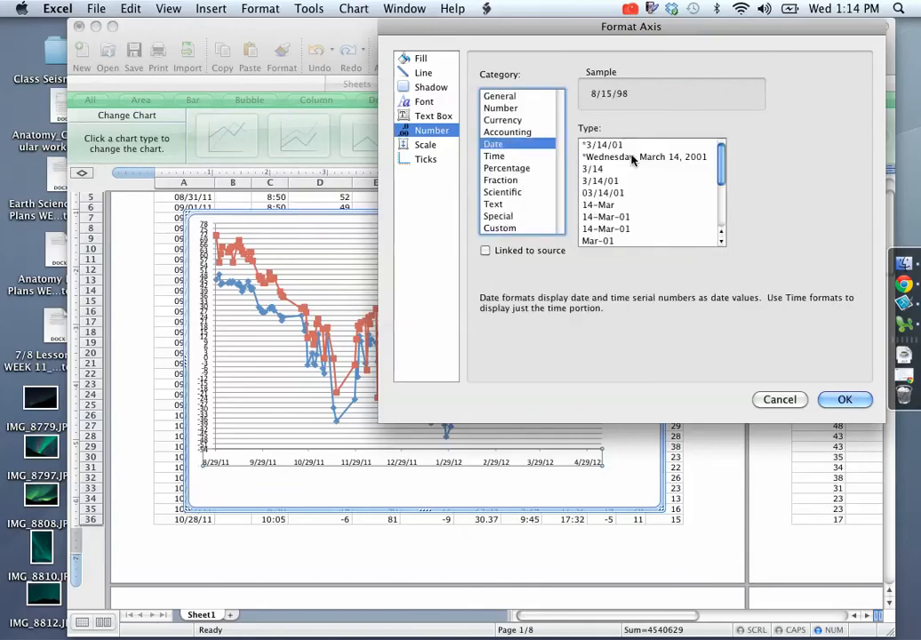
click(601, 181)
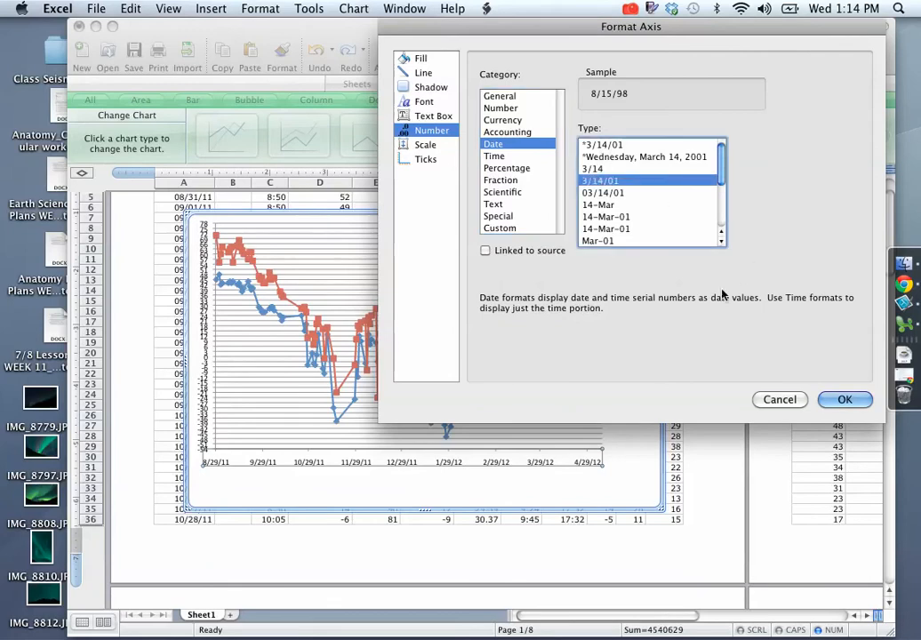
click(843, 400)
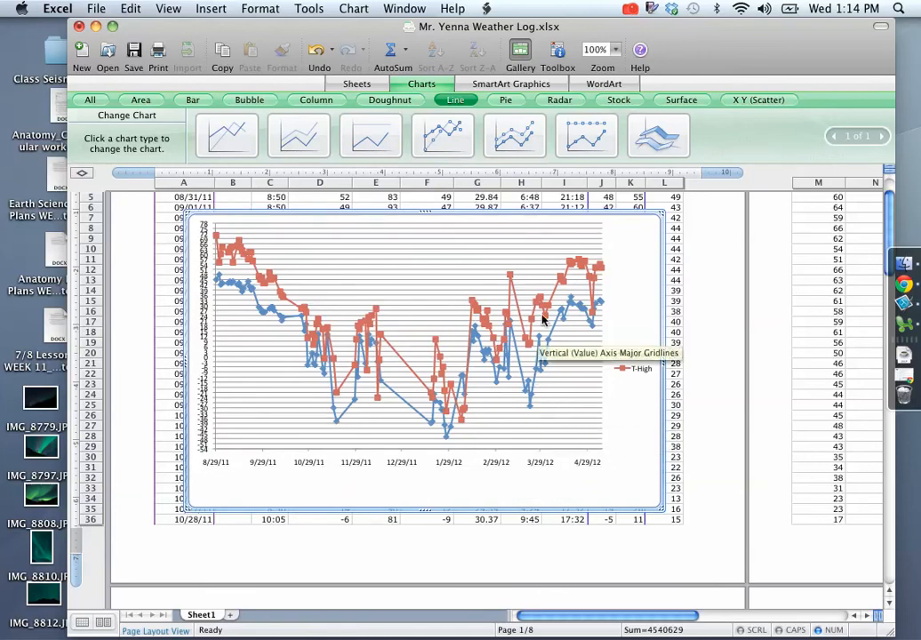
- Show the chart formatting options and set the chart title to "Title"
click(558, 59)
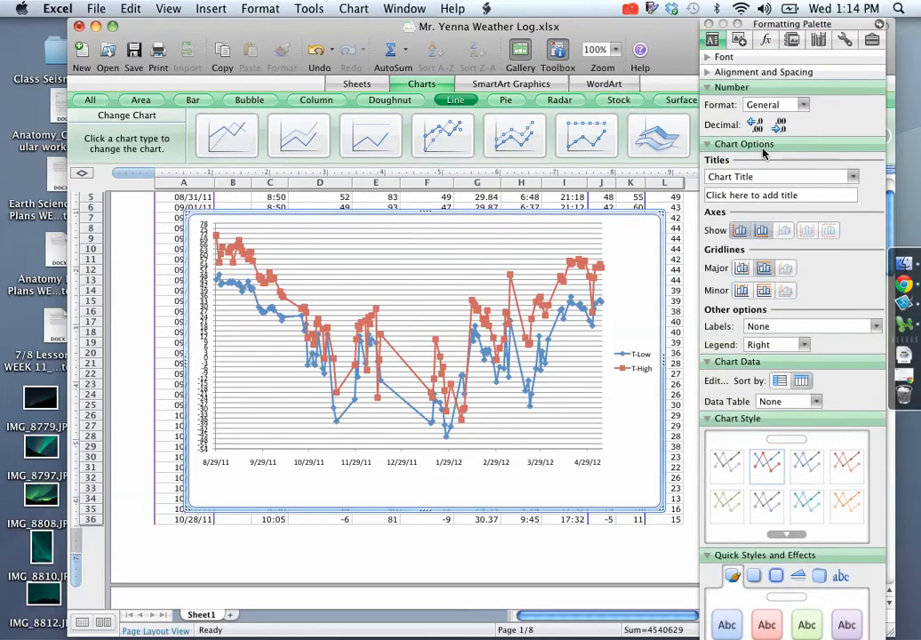
click(758, 177)
click(758, 193)
click(756, 196)
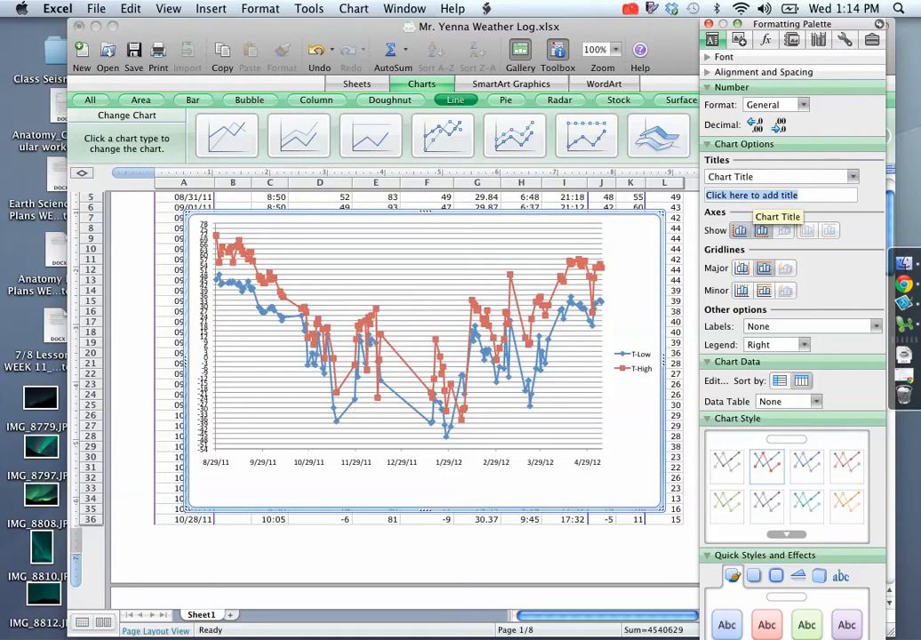
text(Title)
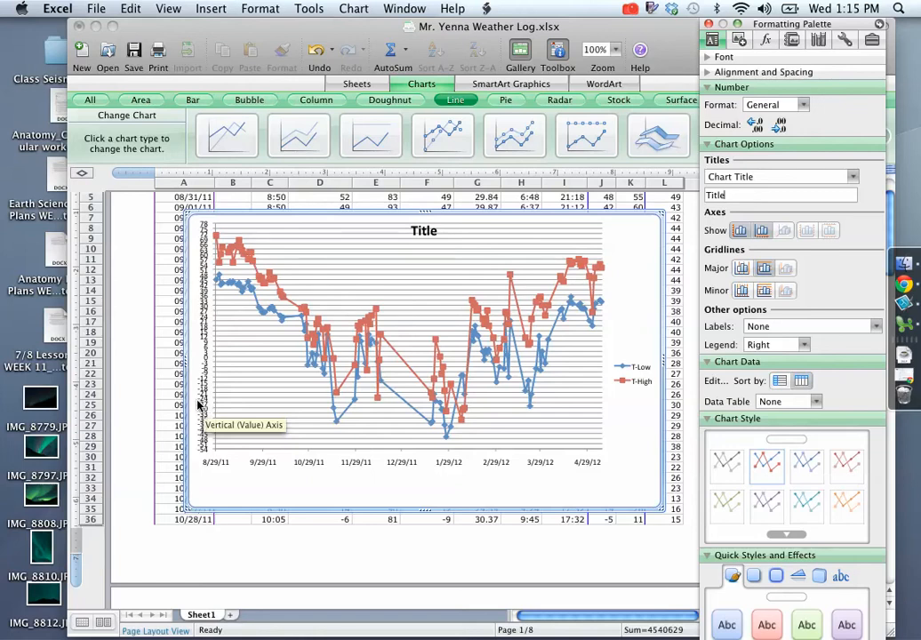
- Give the horizontal category axis the title "Date" with a capital D
click(784, 176)
click(758, 207)
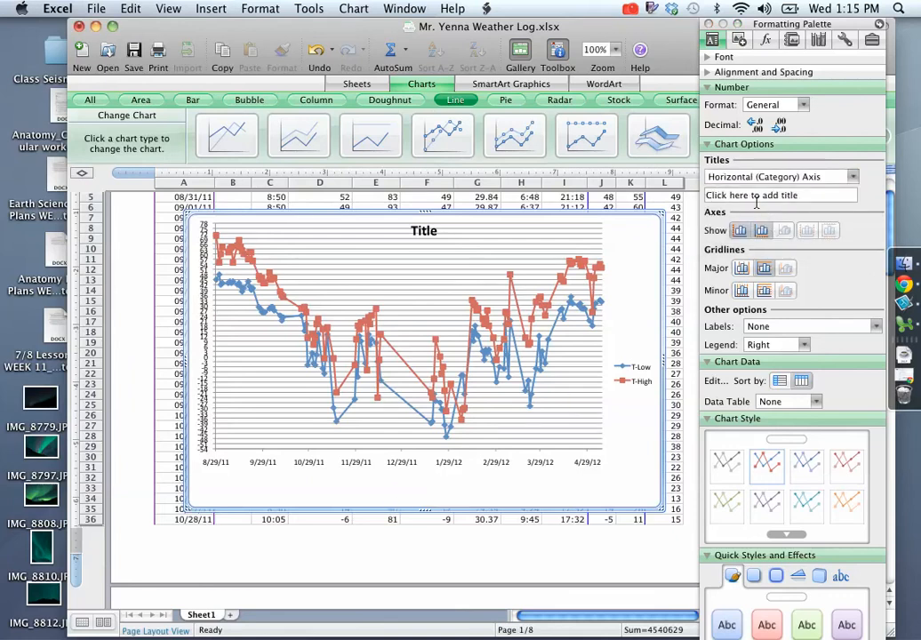
click(755, 194)
text(Date)
key(Return)
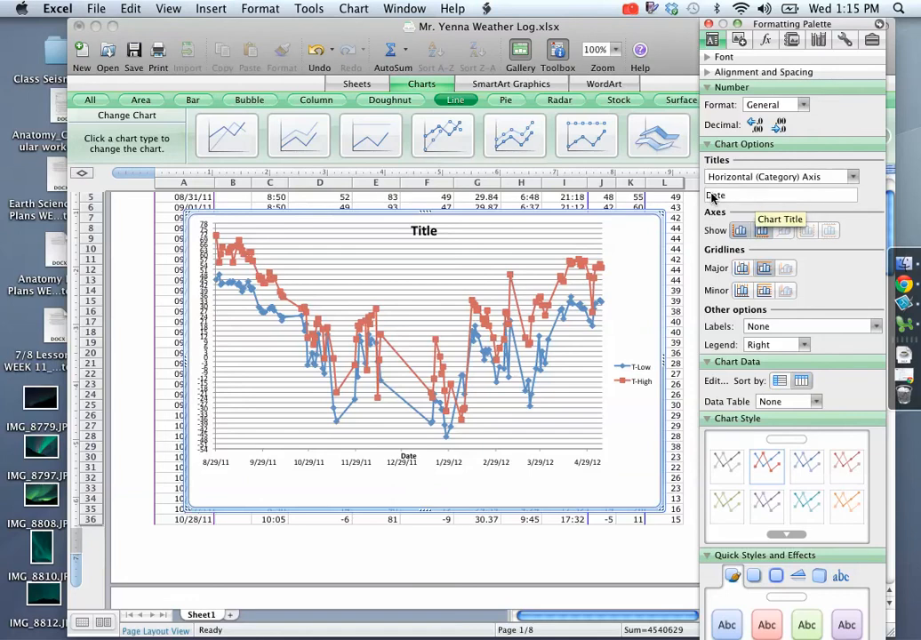
click(712, 195)
key(BackSpace)
text(d)
key(BackSpace)
text(D)
- Give the vertical value axis the title "Temperature (°F)"
click(730, 178)
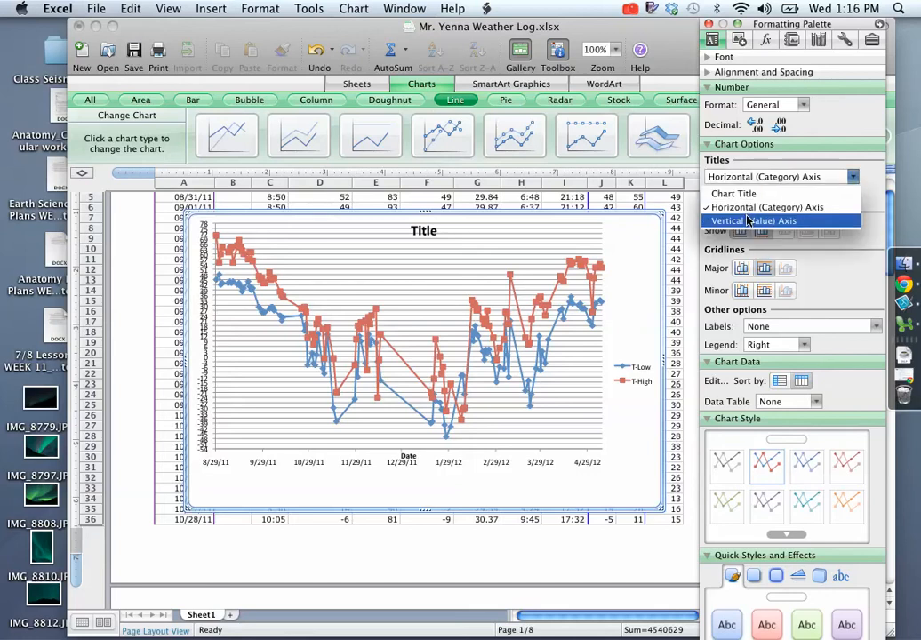
click(748, 220)
click(742, 196)
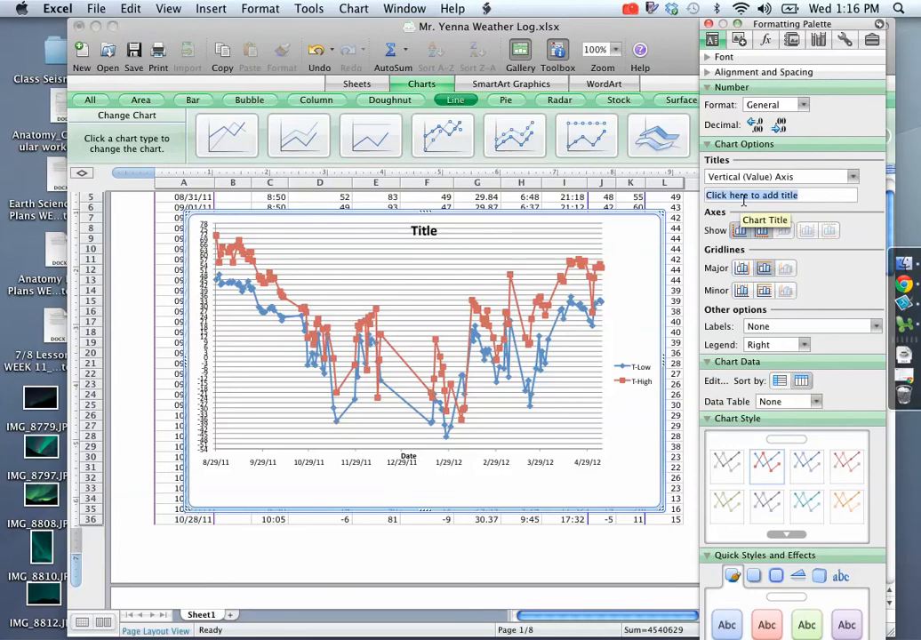
text(Temperaut)
key(BackSpace)
key(BackSpace)
text(ture)
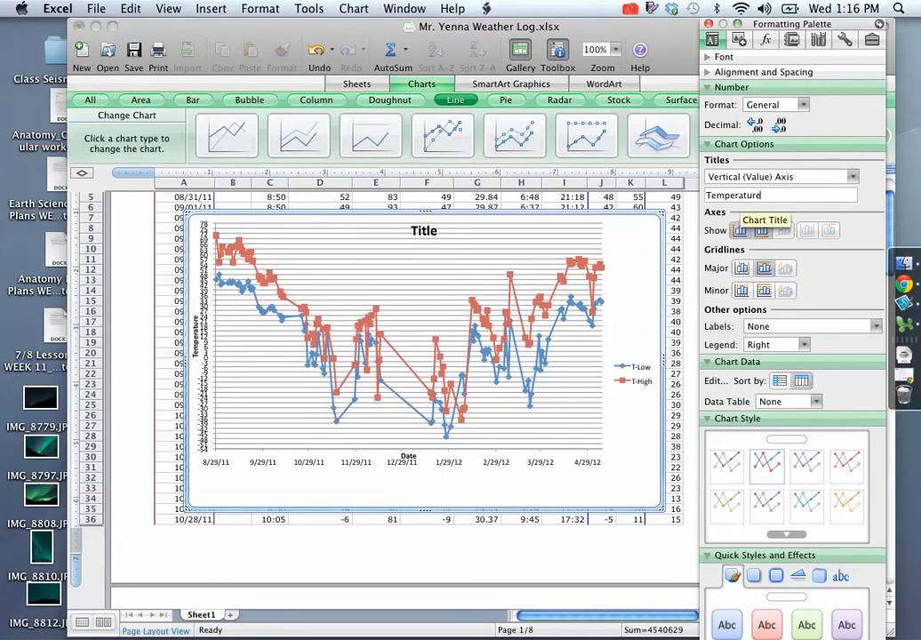
text( ()
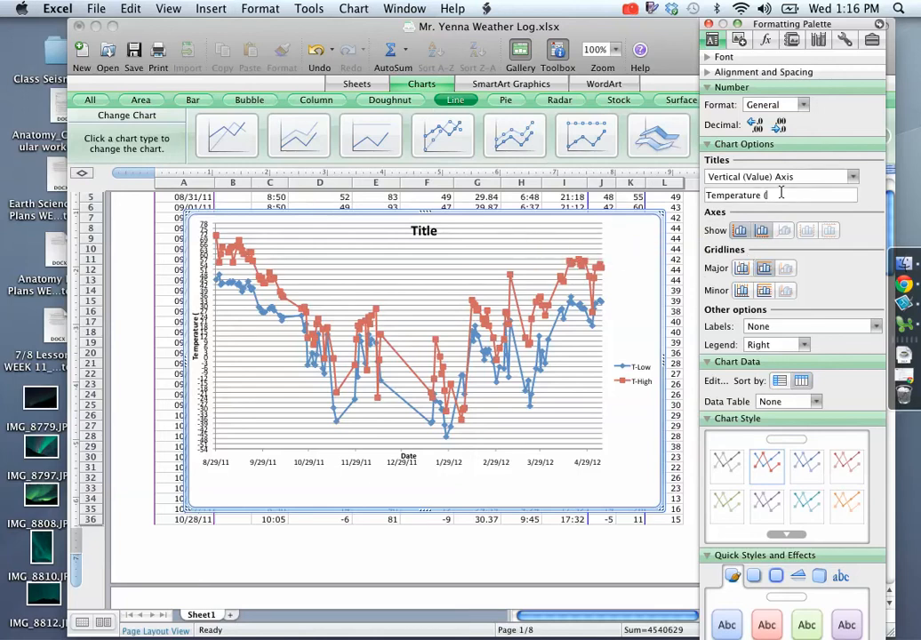
text(°F))
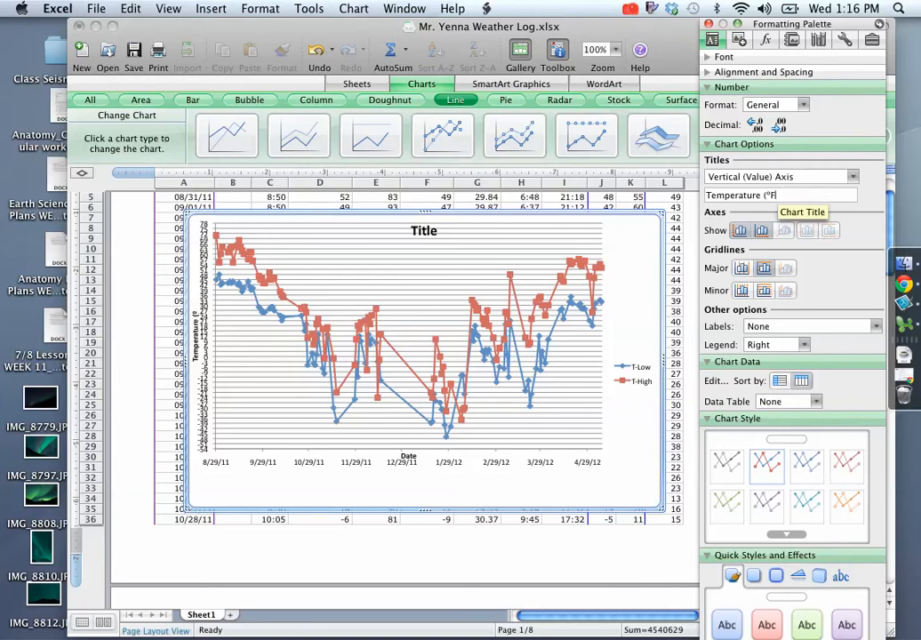
- Change the T-Low series line to a light blue theme color and deselect the series
mouse_move(388, 395)
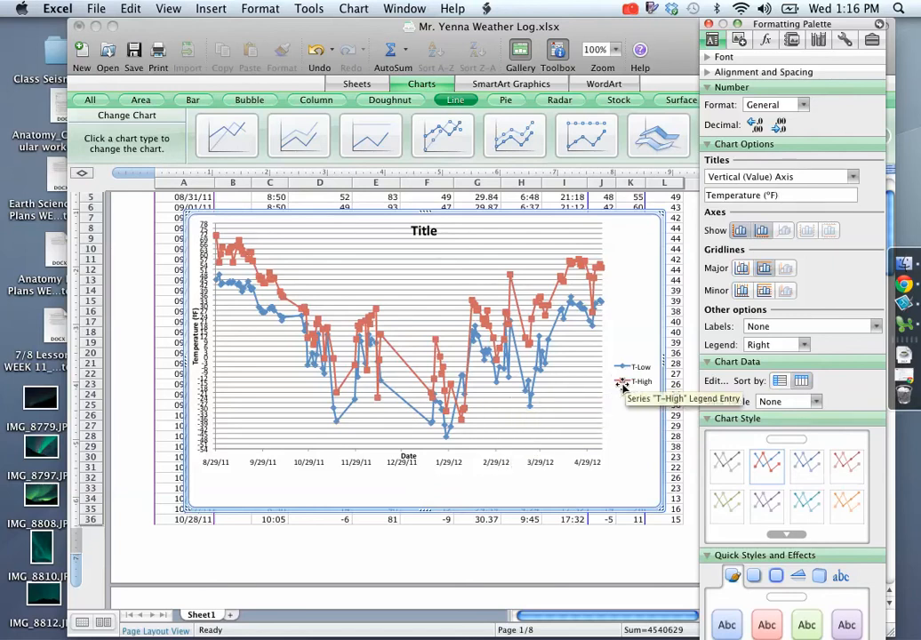
double_click(525, 380)
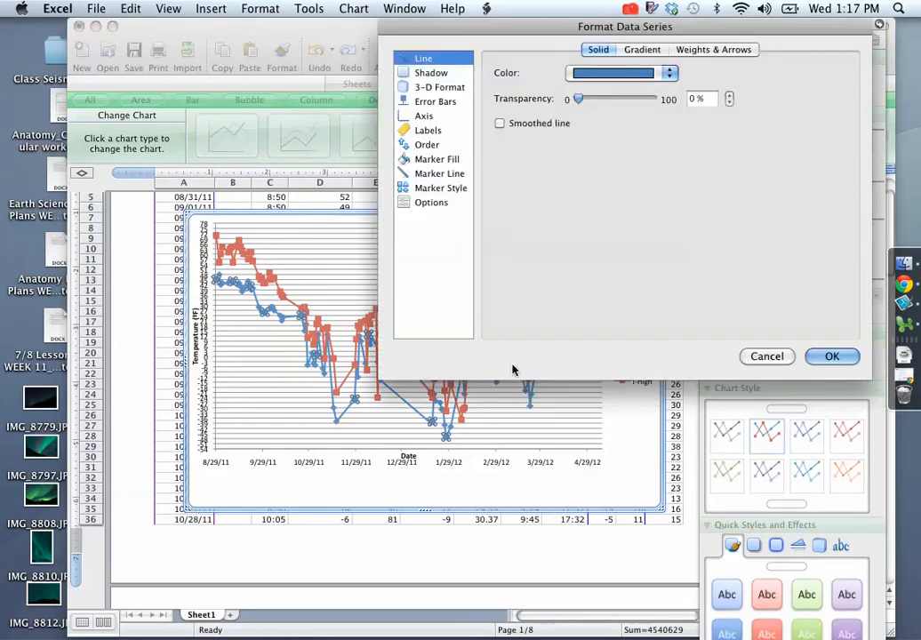
click(611, 76)
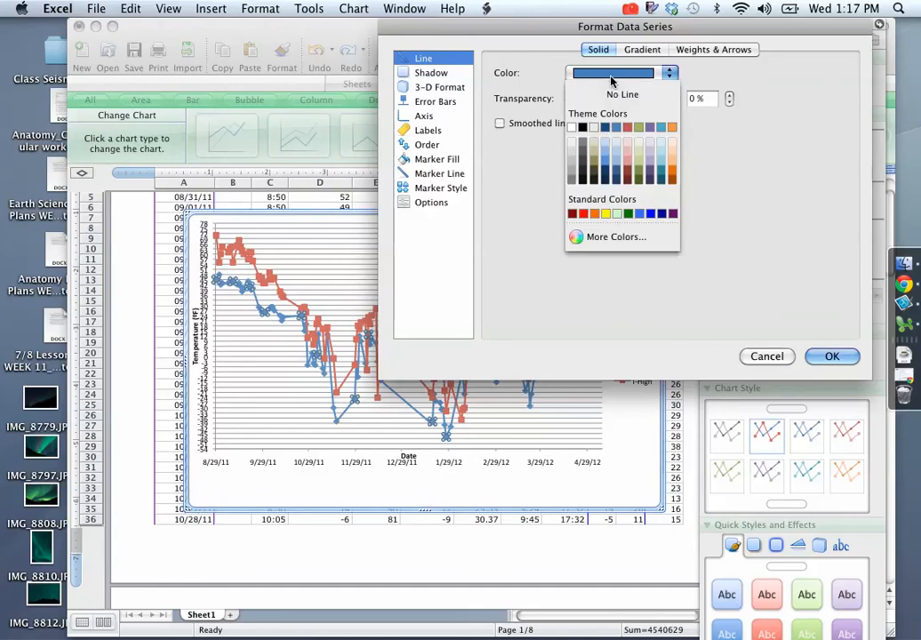
click(616, 138)
click(829, 355)
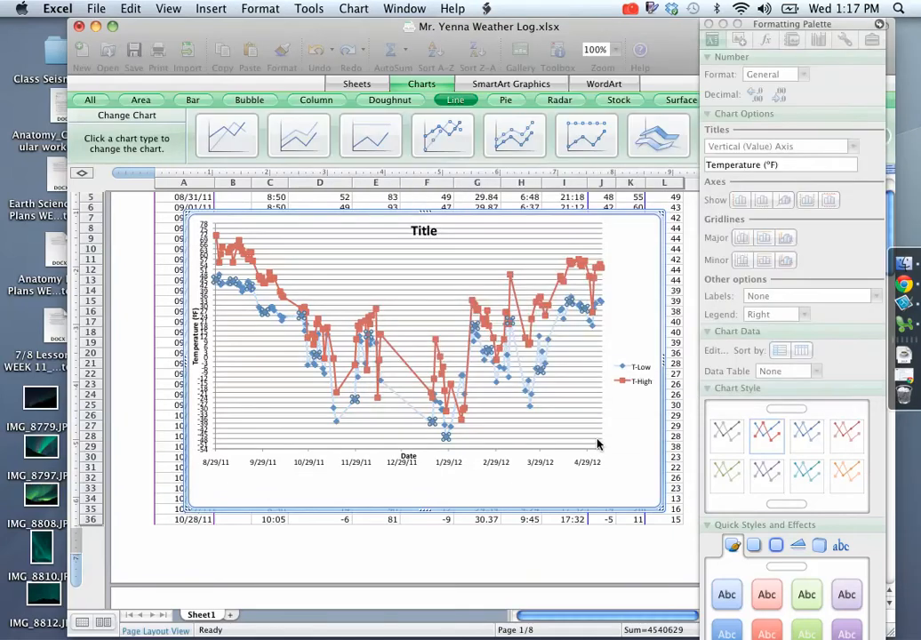
click(615, 443)
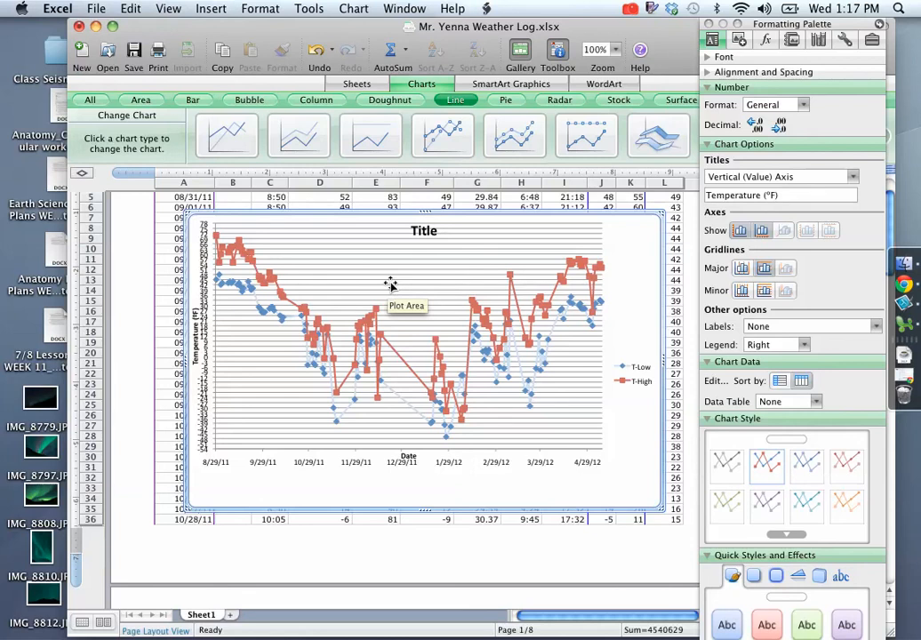
double_click(334, 411)
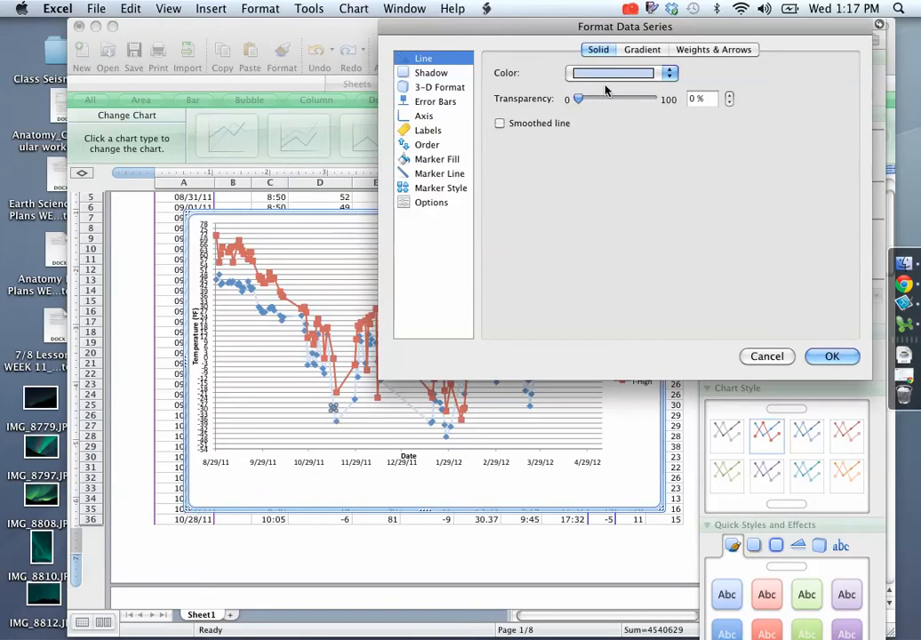
click(766, 355)
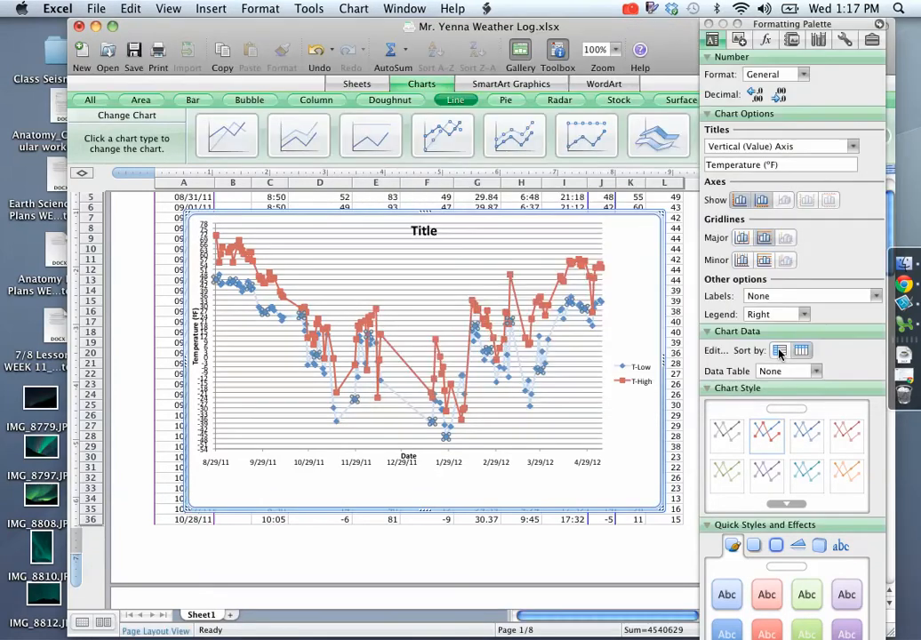
click(496, 434)
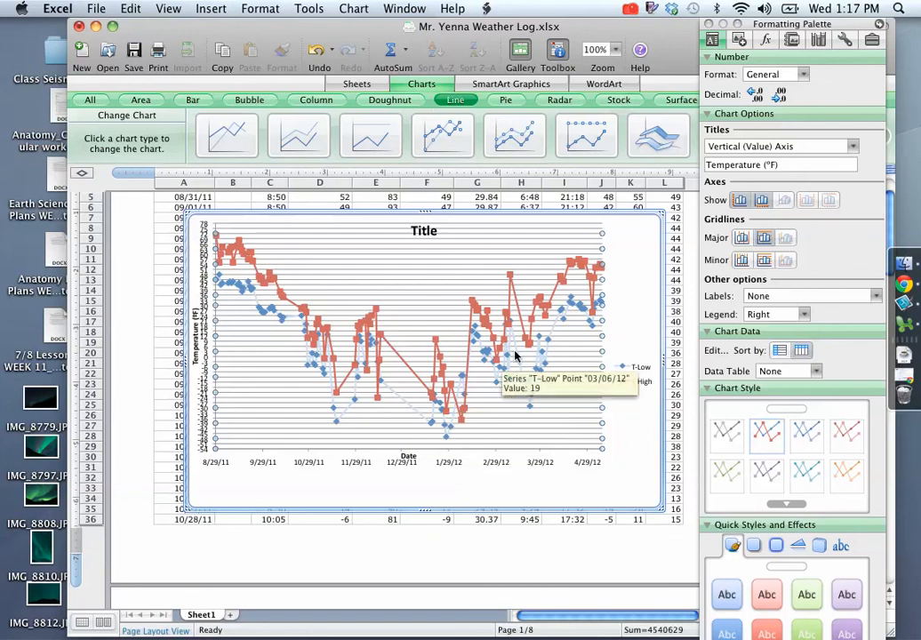
click(627, 303)
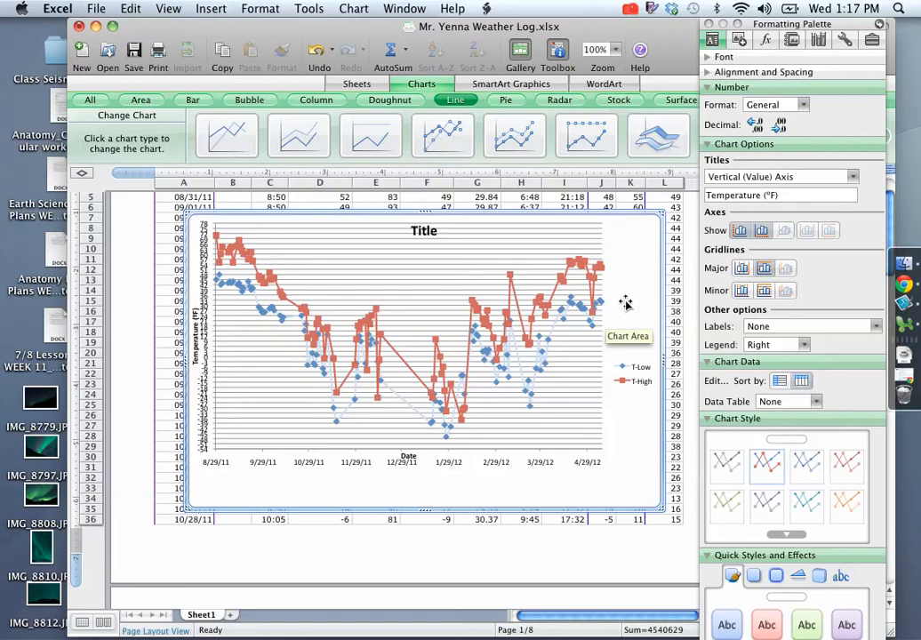
mouse_move(533, 402)
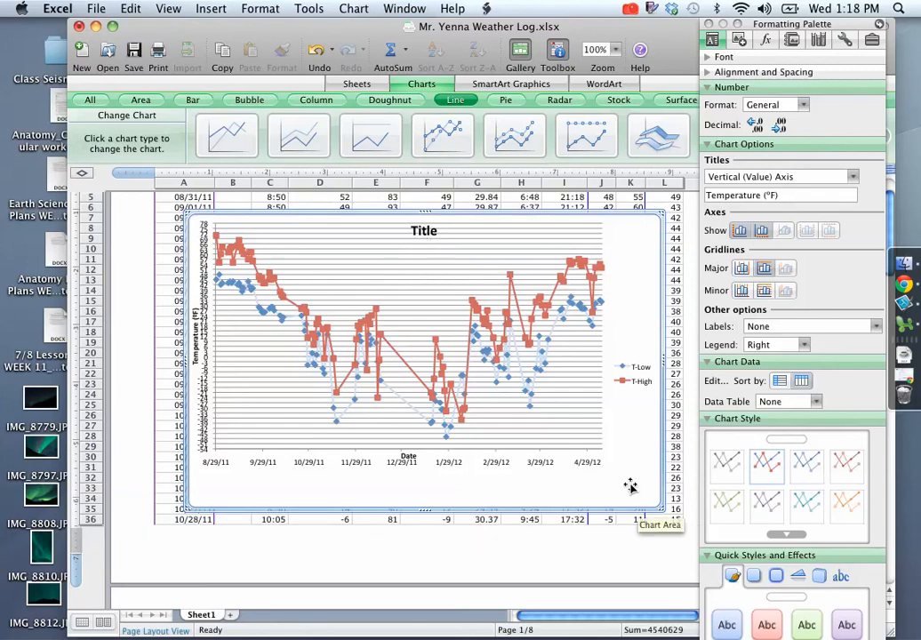
click(527, 435)
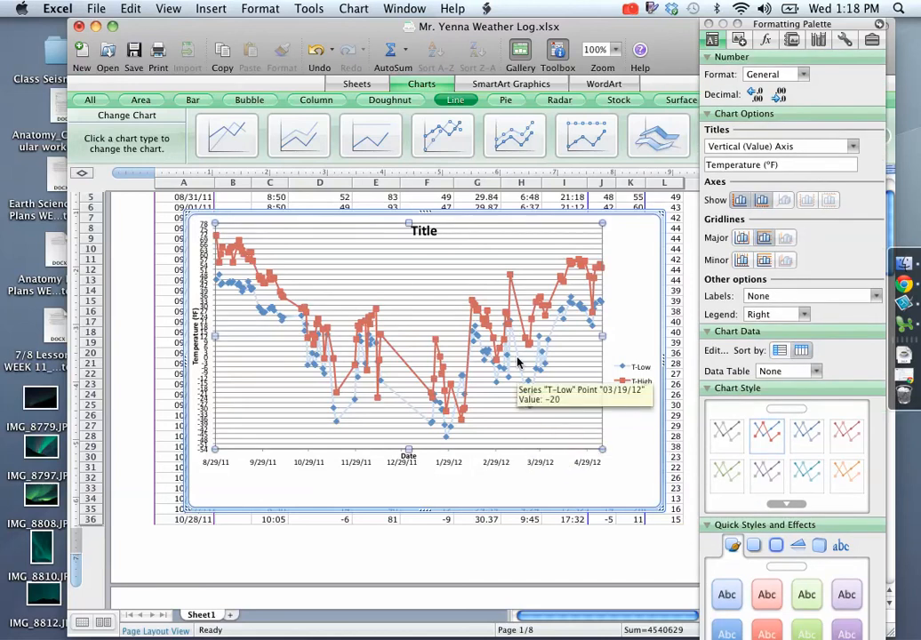
- Save the whole chart as a PNG picture named "Graph 1" on the Desktop
click(625, 465)
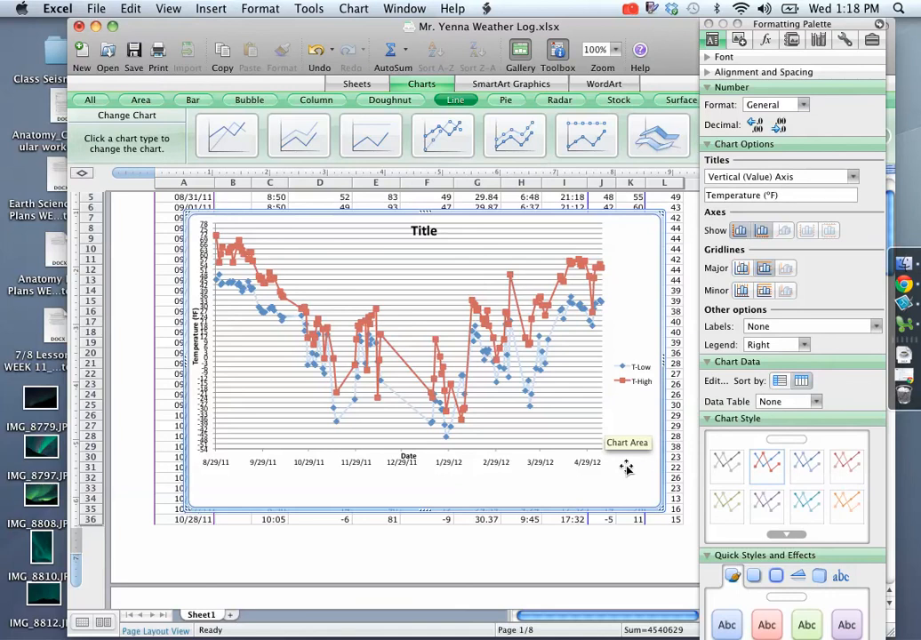
right_click(627, 470)
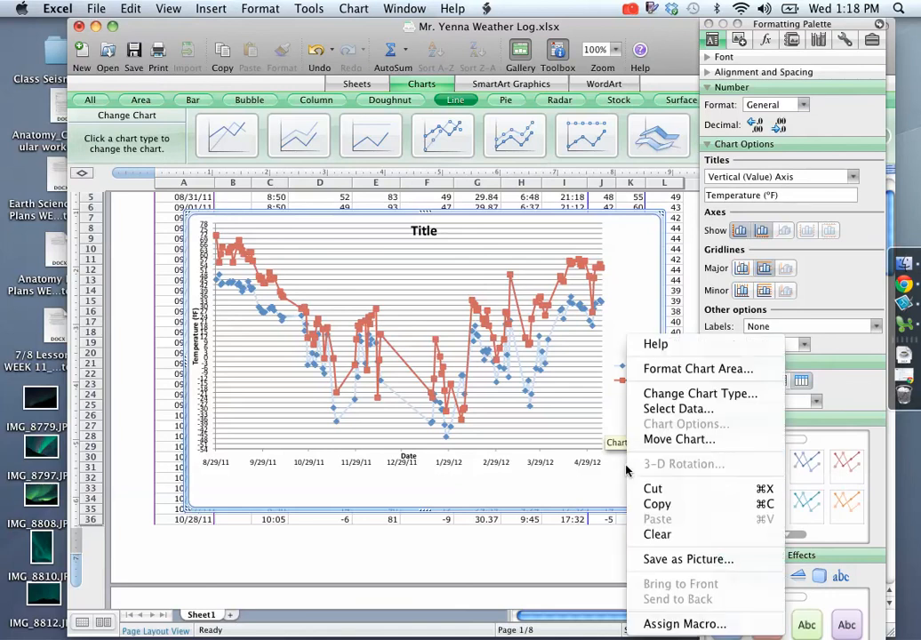
click(650, 560)
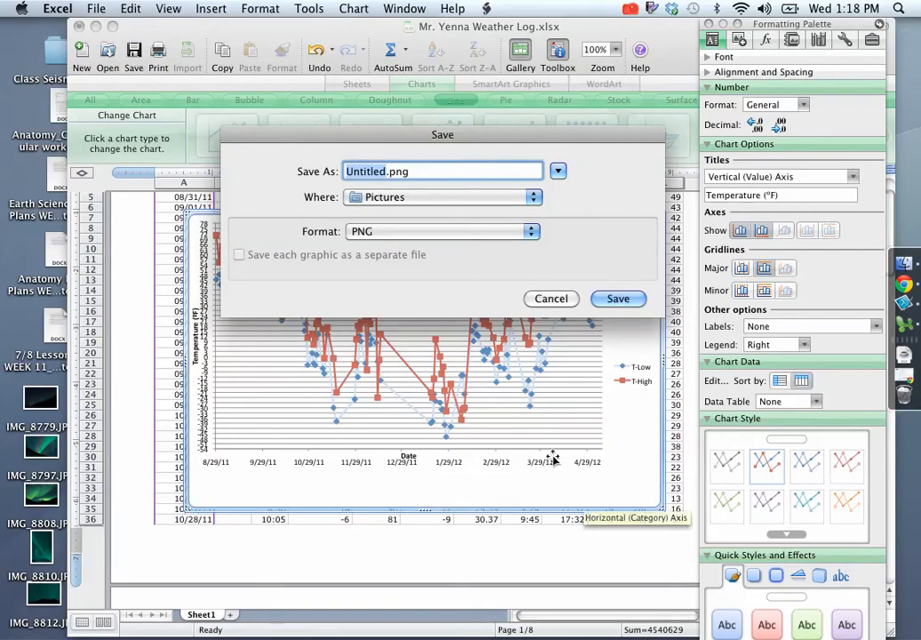
click(373, 197)
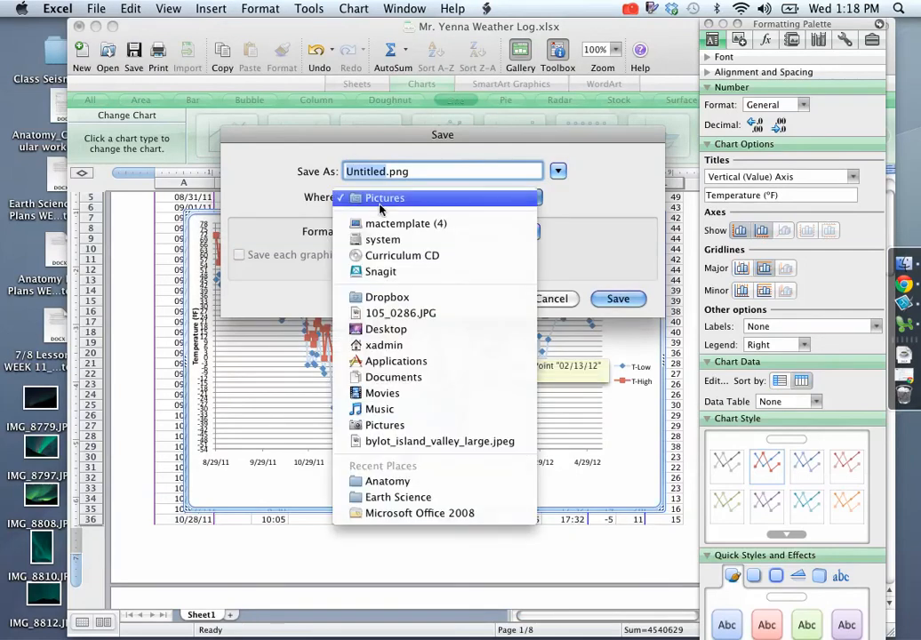
click(382, 328)
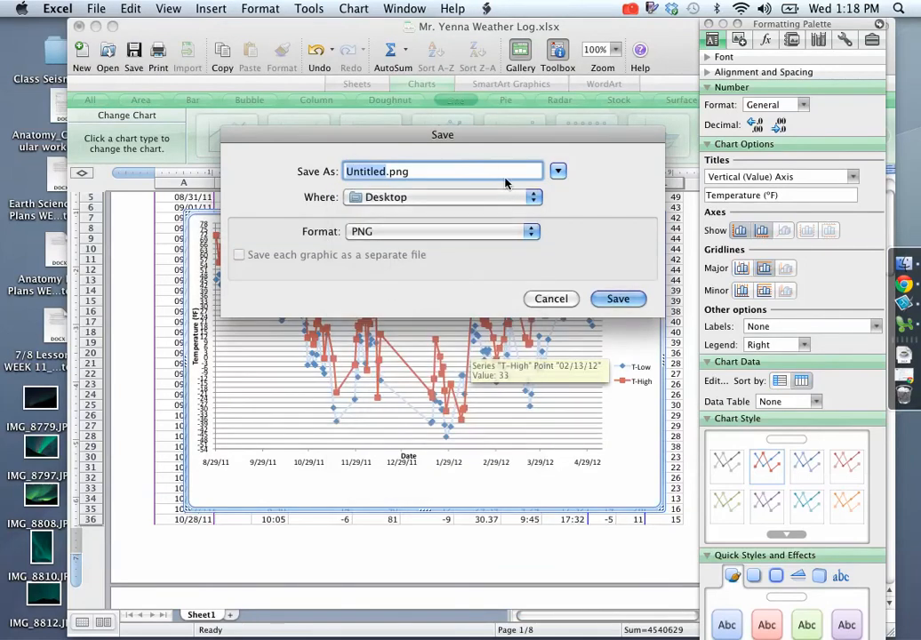
text(Craph)
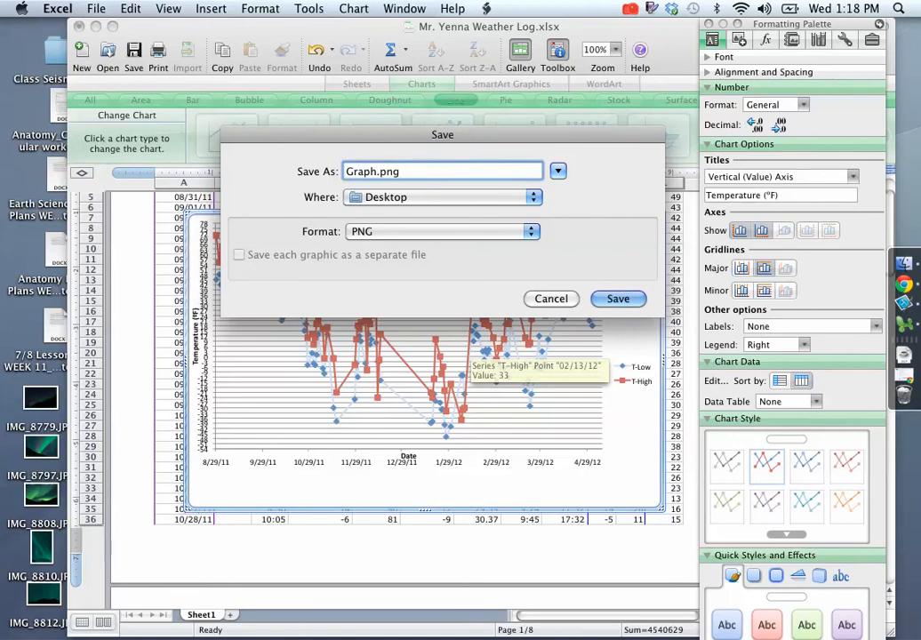
text( 1)
key(Return)
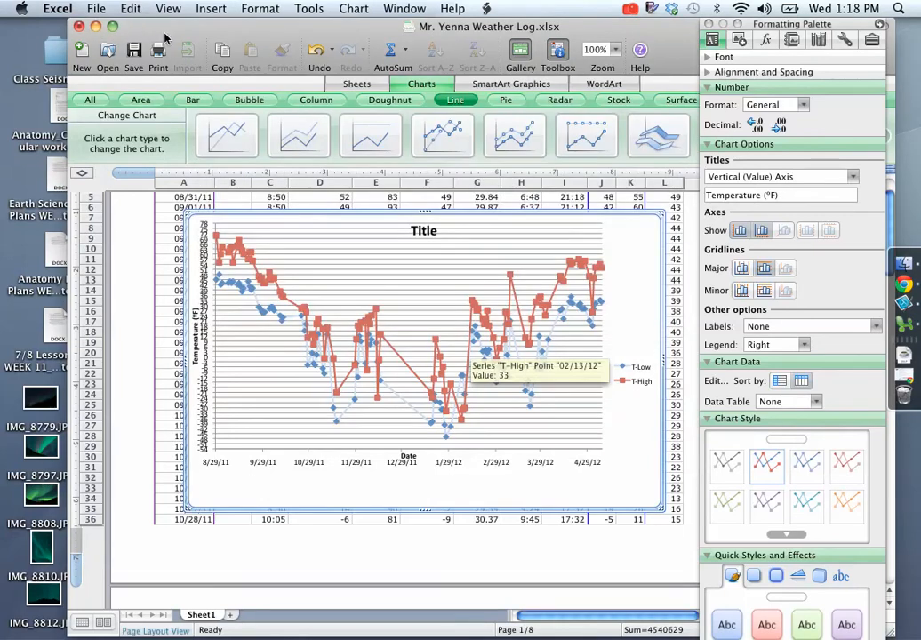
- Quit Excel, saving the changes to the weather log workbook
key(super+q)
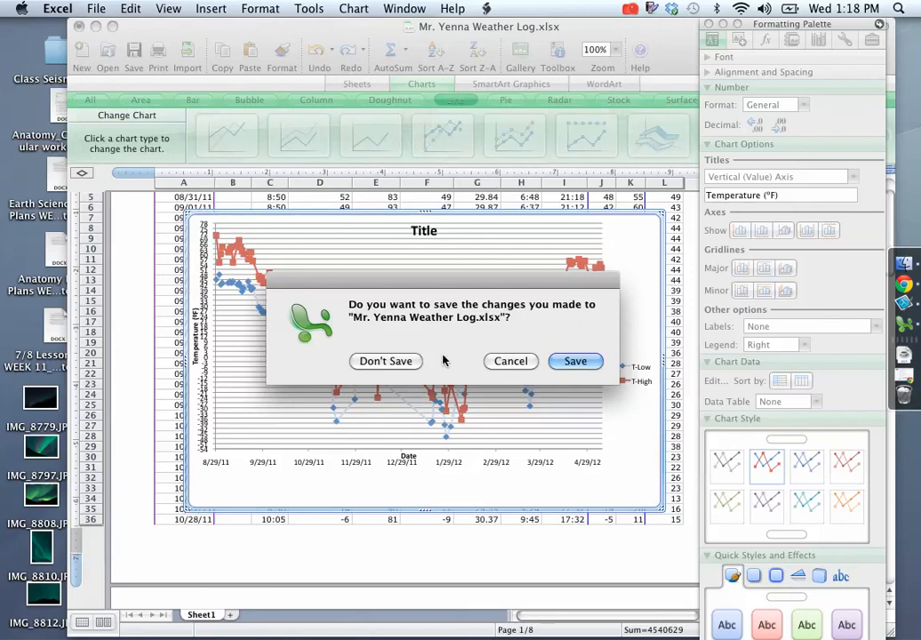
click(569, 360)
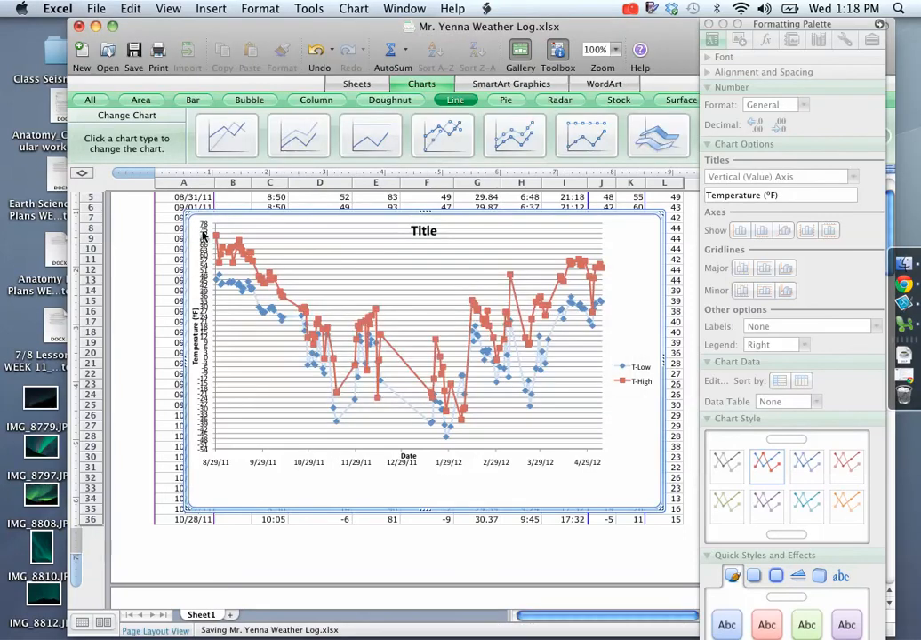
click(78, 27)
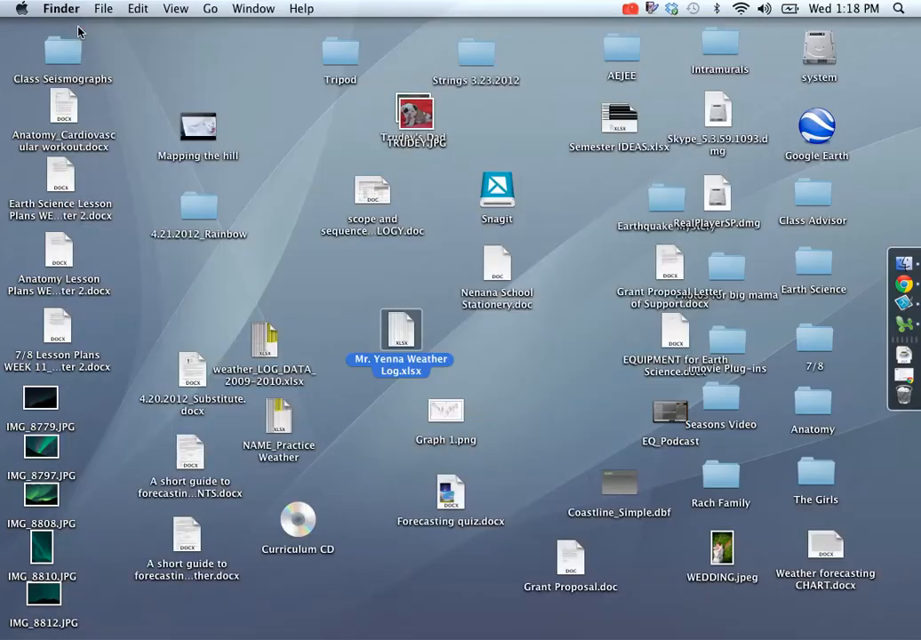
- Open the saved chart picture Graph 1.png from the desktop to view it
click(313, 260)
click(449, 409)
double_click(449, 410)
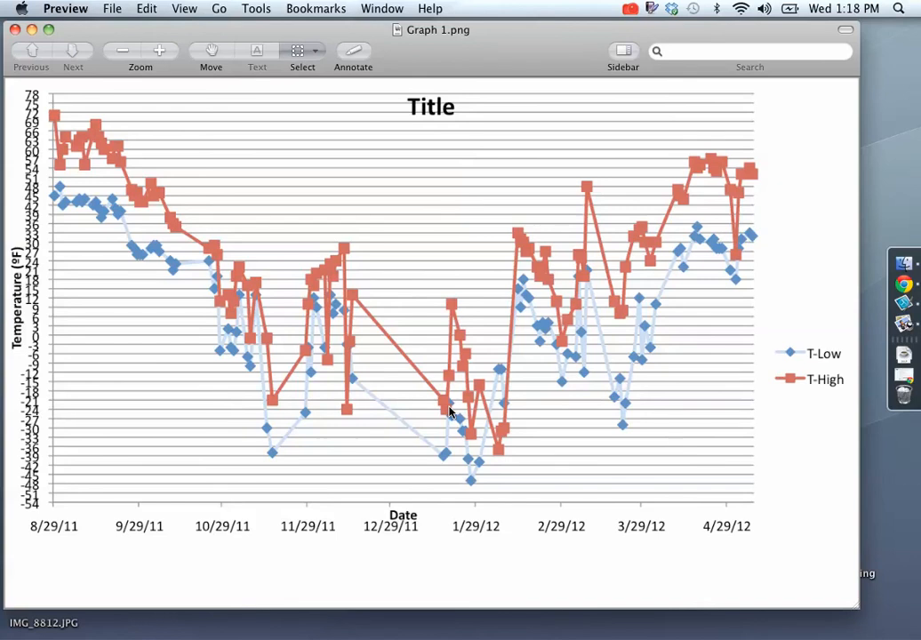
- Bring up the print settings for the chart picture, select printer14 as the printer, and cancel the print
click(110, 9)
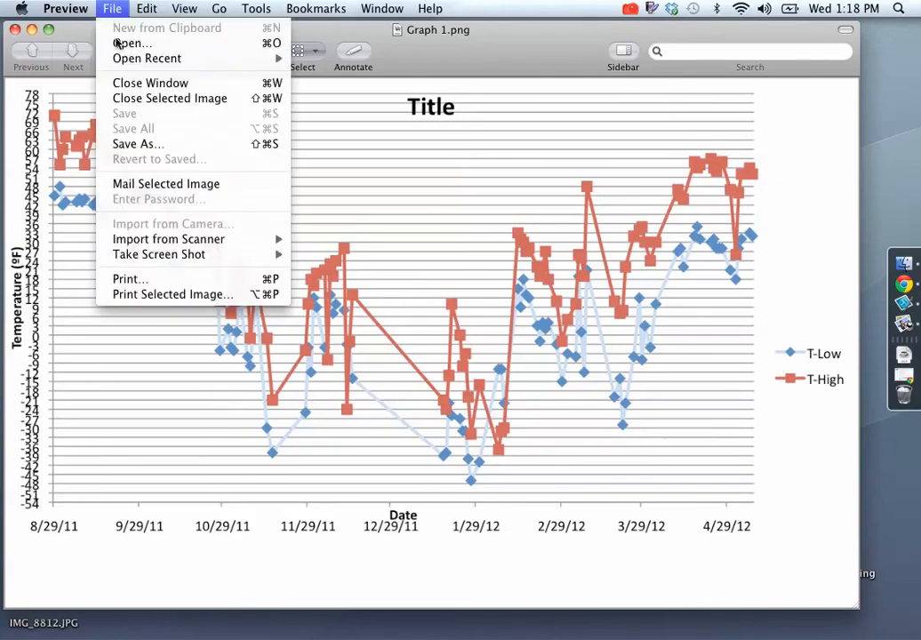
click(133, 279)
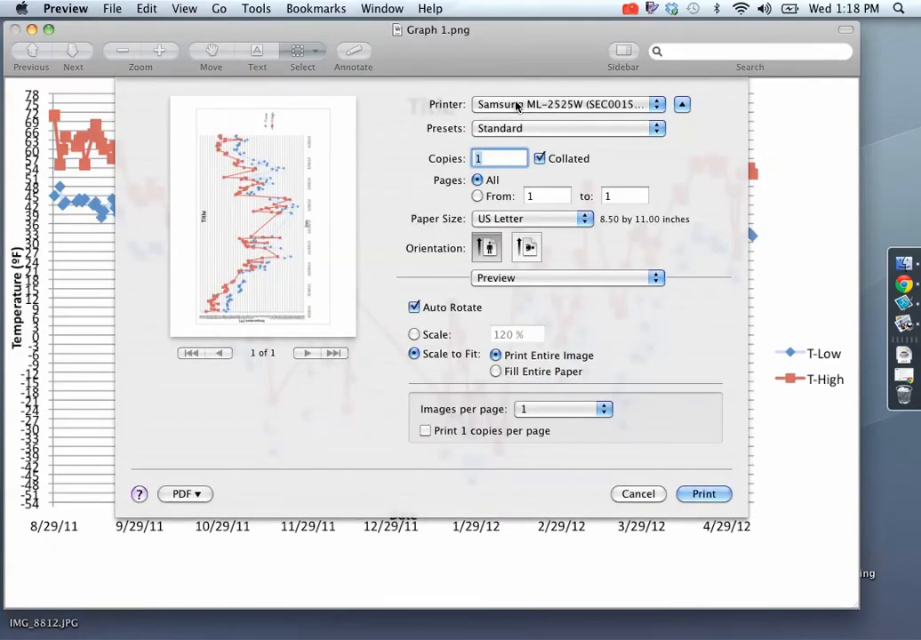
click(515, 105)
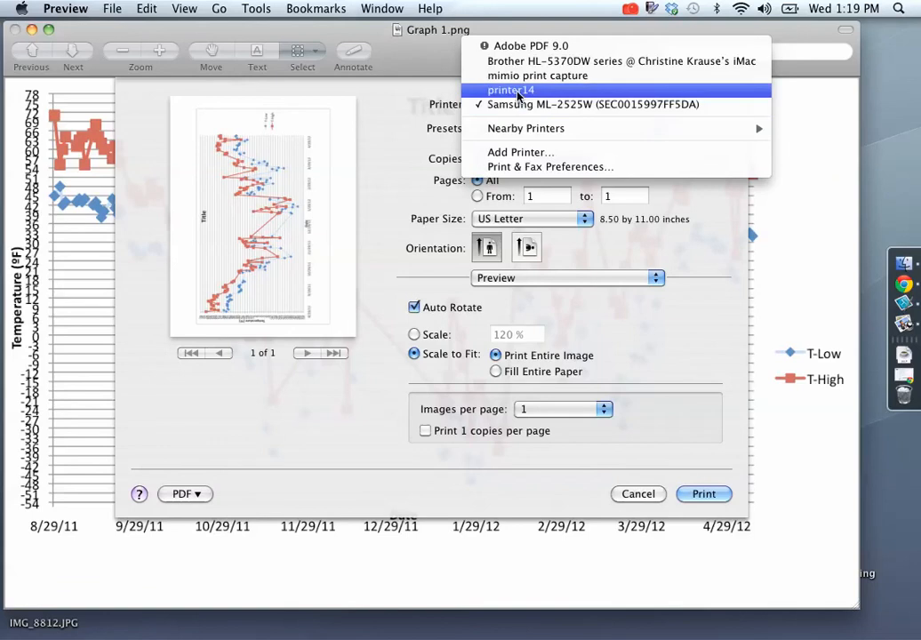
click(518, 93)
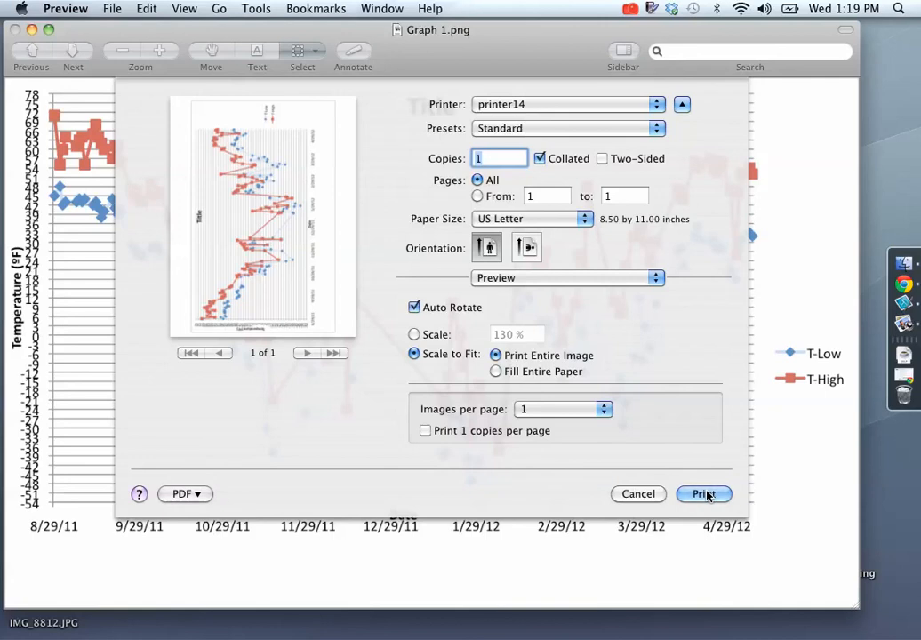
click(637, 494)
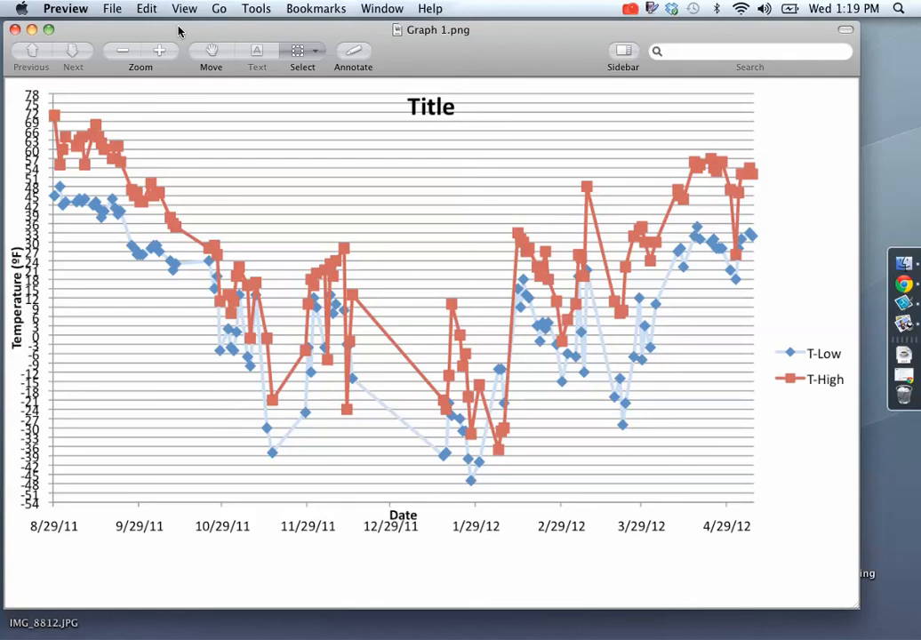
- Quit Preview and move TRUDEY.JPG on the desktop so it no longer overlaps the neighbouring picture
key(super+q)
click(309, 293)
drag(423, 115, 508, 115)
click(629, 9)
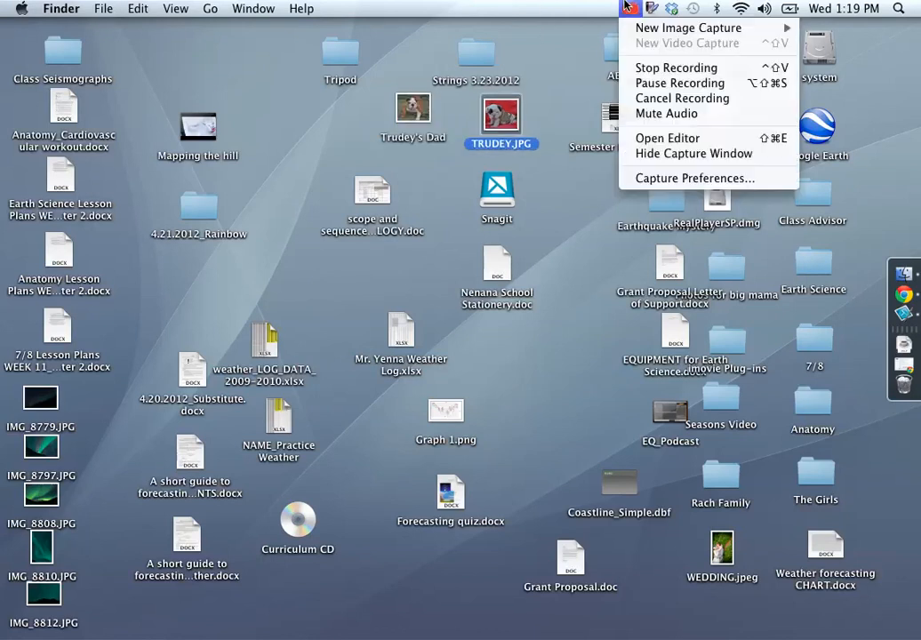